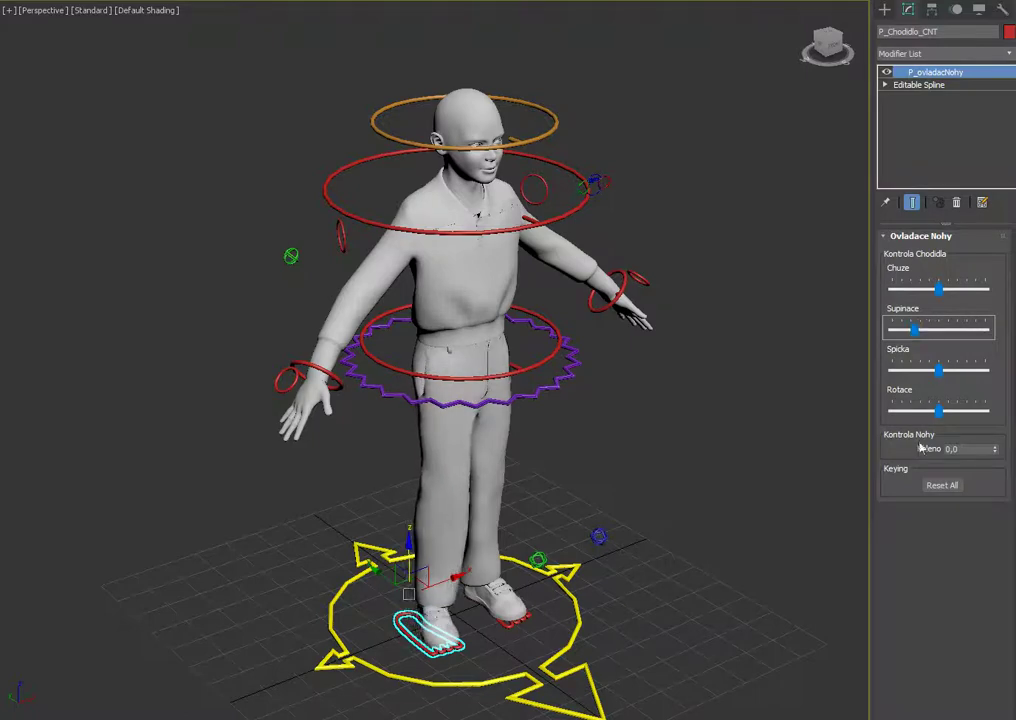
# Reset the right foot controller's sliders, try the Spicka and Rotace sliders at positive values, and reset all of them again.
pyautogui.click(942, 486)
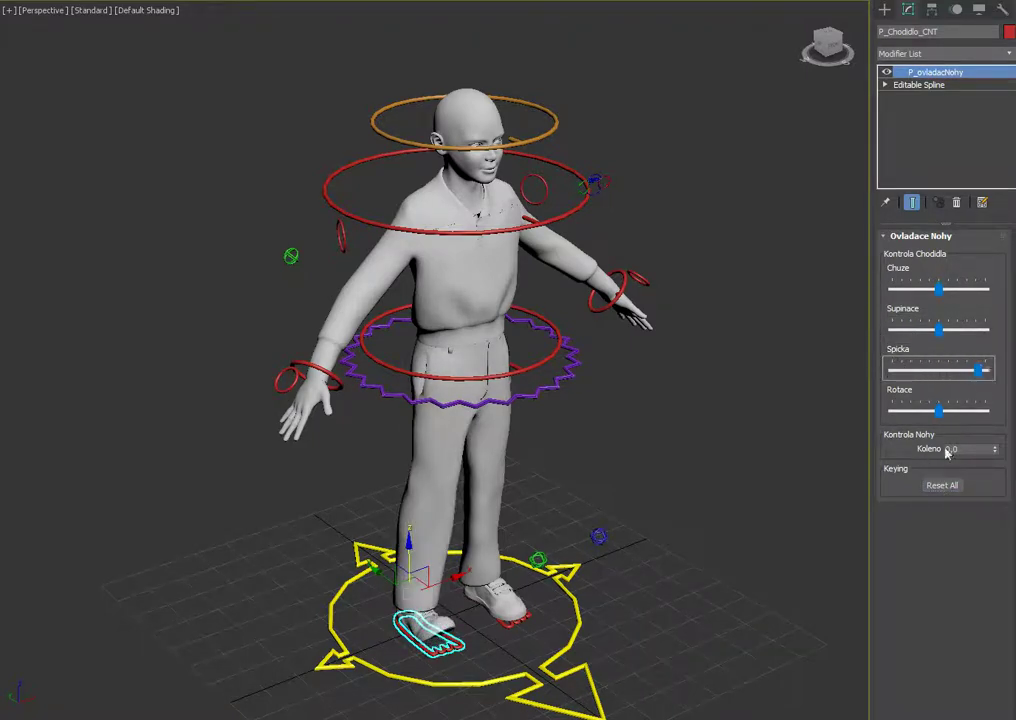
pyautogui.moveTo(946, 418); pyautogui.dragTo(971, 409)
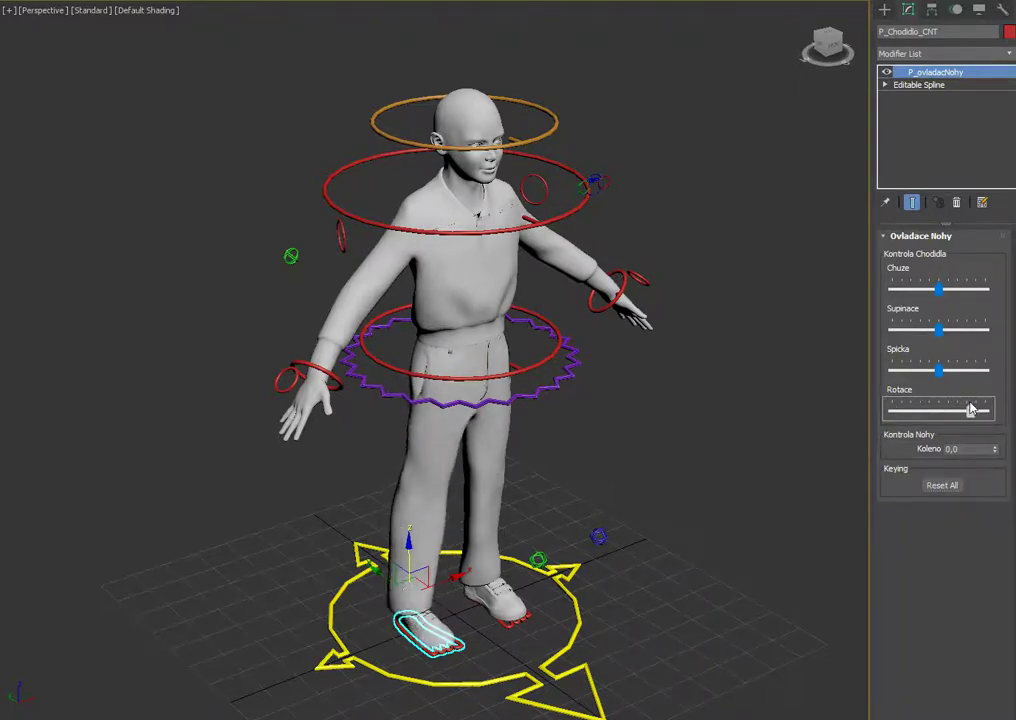
pyautogui.click(945, 484)
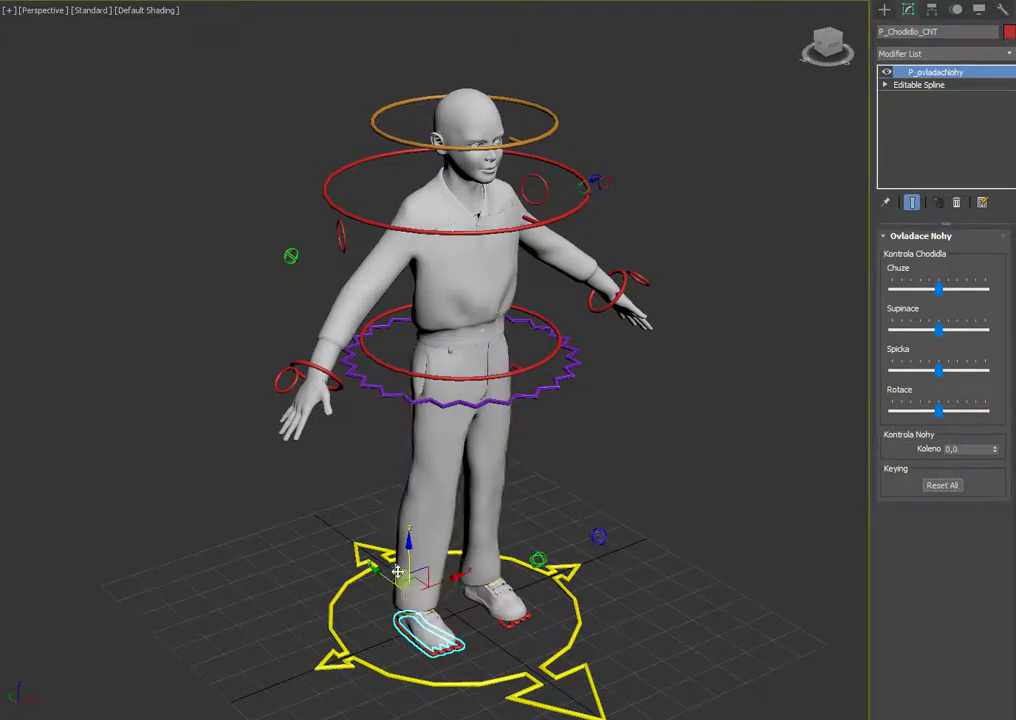
# Move the right foot controller to bend the leg and return it with Transform To Zero.
pyautogui.moveTo(400, 570); pyautogui.dragTo(476, 547)
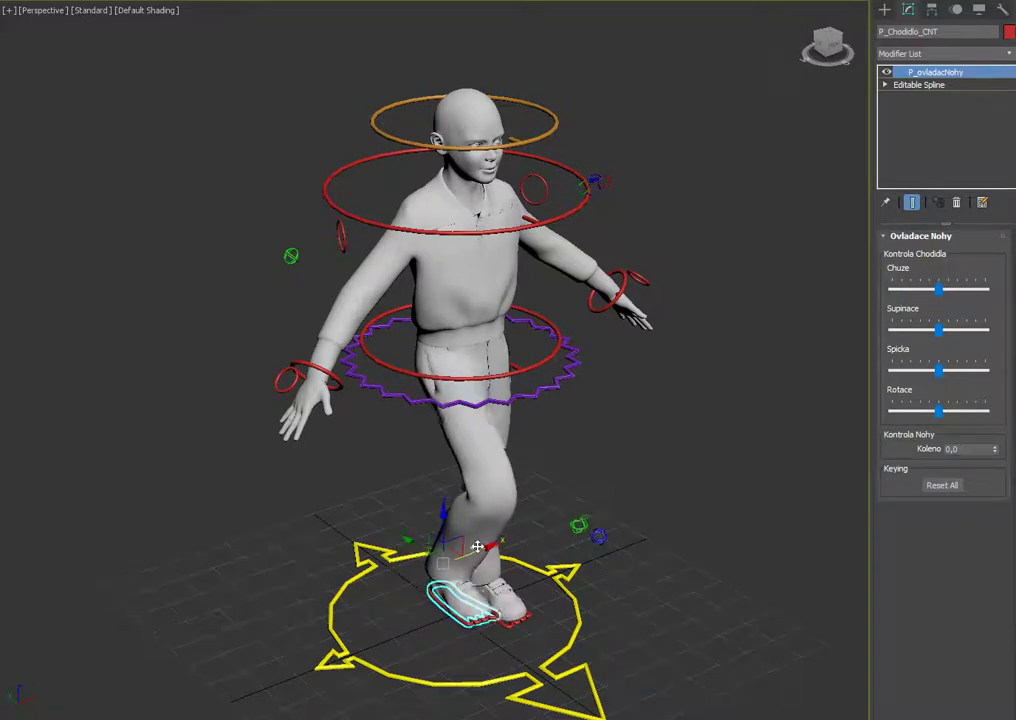
pyautogui.rightClick(460, 629)
pyautogui.click(412, 599)
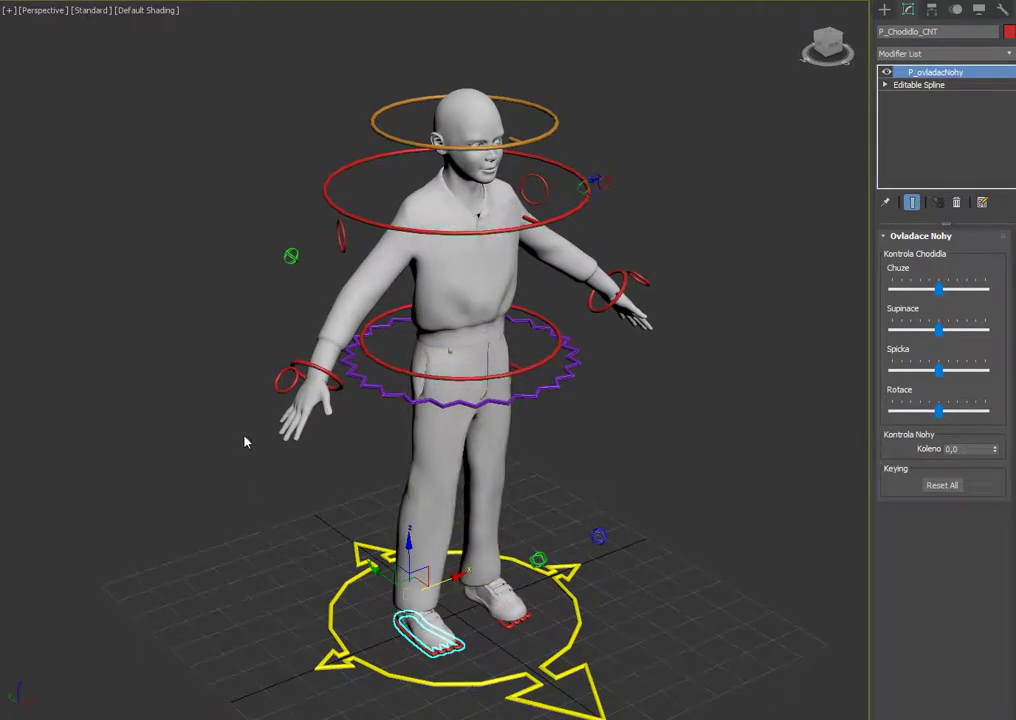
# Rotate the right foot controller about its vertical axis to swivel the foot, and undo the rotation.
pyautogui.press('e')
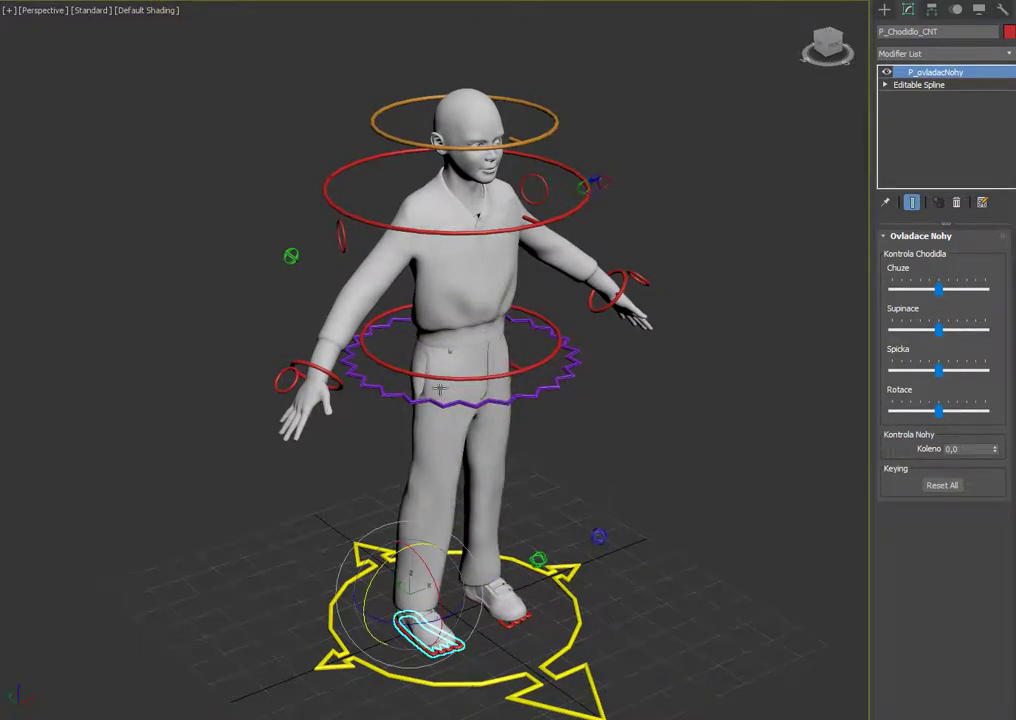
pyautogui.moveTo(418, 627); pyautogui.dragTo(360, 603)
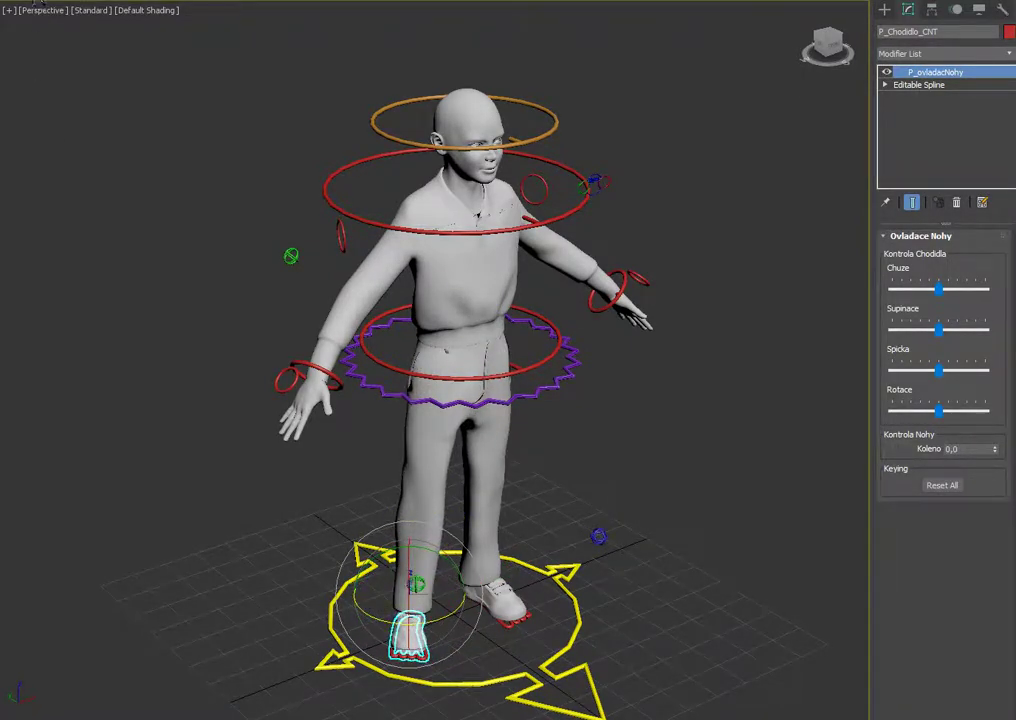
pyautogui.hotkey('ctrl', 'z')
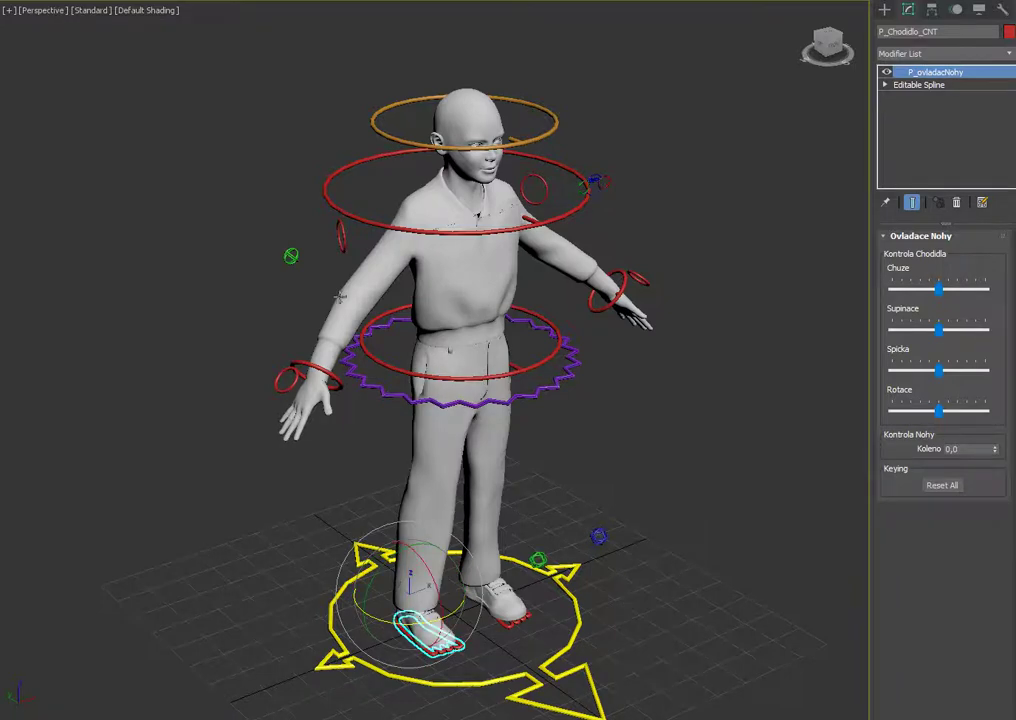
# Move the green right knee controller to test the knee direction and bring it back to its starting position.
pyautogui.click(548, 562)
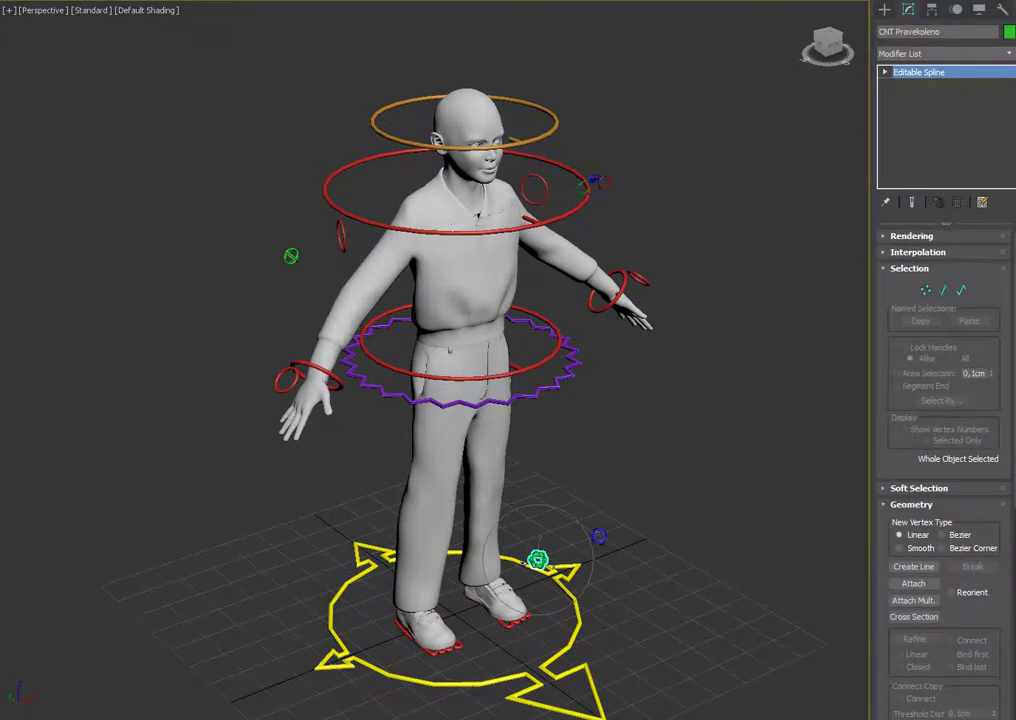
pyautogui.press('w')
pyautogui.moveTo(575, 543); pyautogui.dragTo(538, 559)
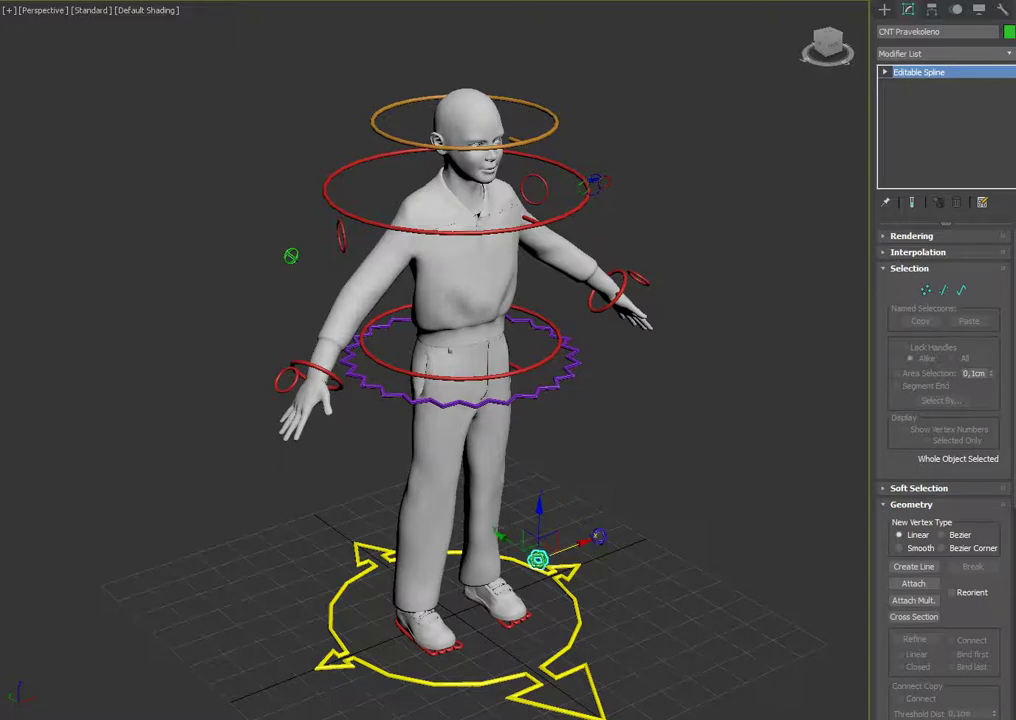
# Move the purple star controller at the waist to lower the body, and return it with Transform To Zero.
pyautogui.click(562, 376)
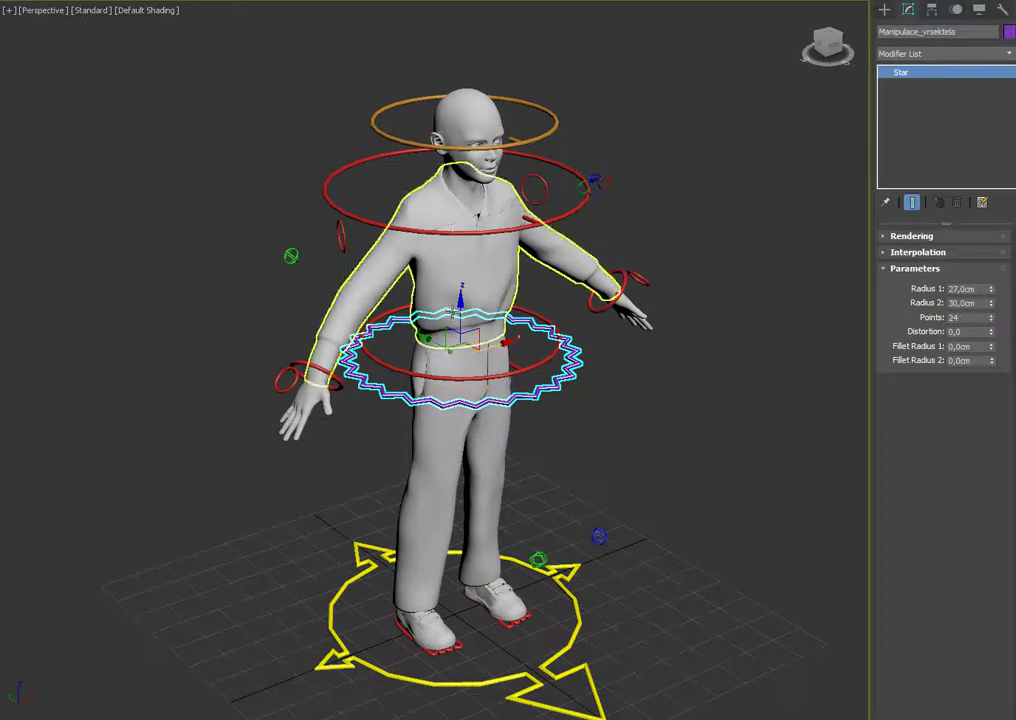
pyautogui.moveTo(449, 333); pyautogui.dragTo(414, 336)
pyautogui.rightClick(369, 425)
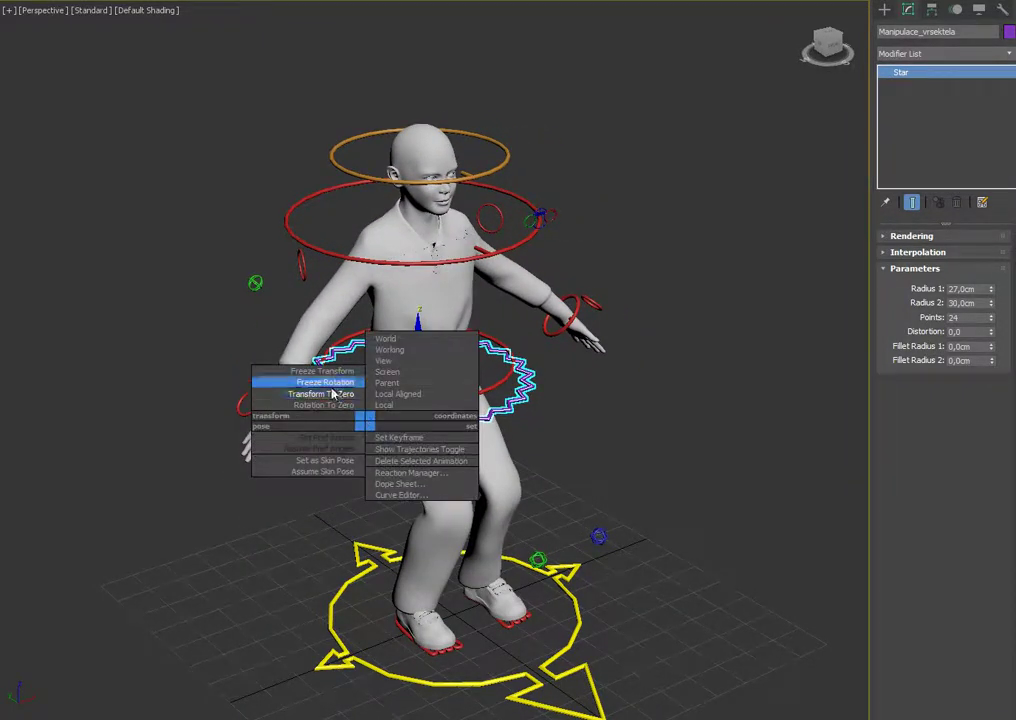
pyautogui.click(372, 395)
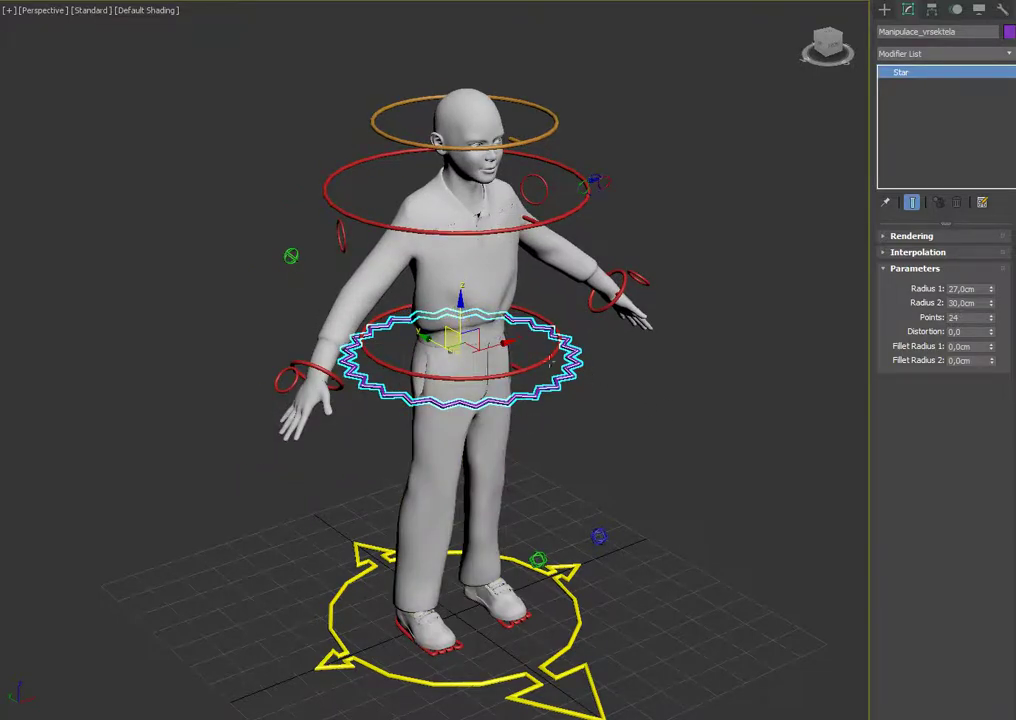
# Shift the red pelvis ring controller to move the hips, and return it with Transform To Zero.
pyautogui.click(503, 328)
pyautogui.moveTo(508, 326)
pyautogui.mouseDown()
pyautogui.moveTo(517, 322)
pyautogui.moveTo(483, 331)
pyautogui.moveTo(518, 325)
pyautogui.moveTo(502, 322)
pyautogui.mouseUp()
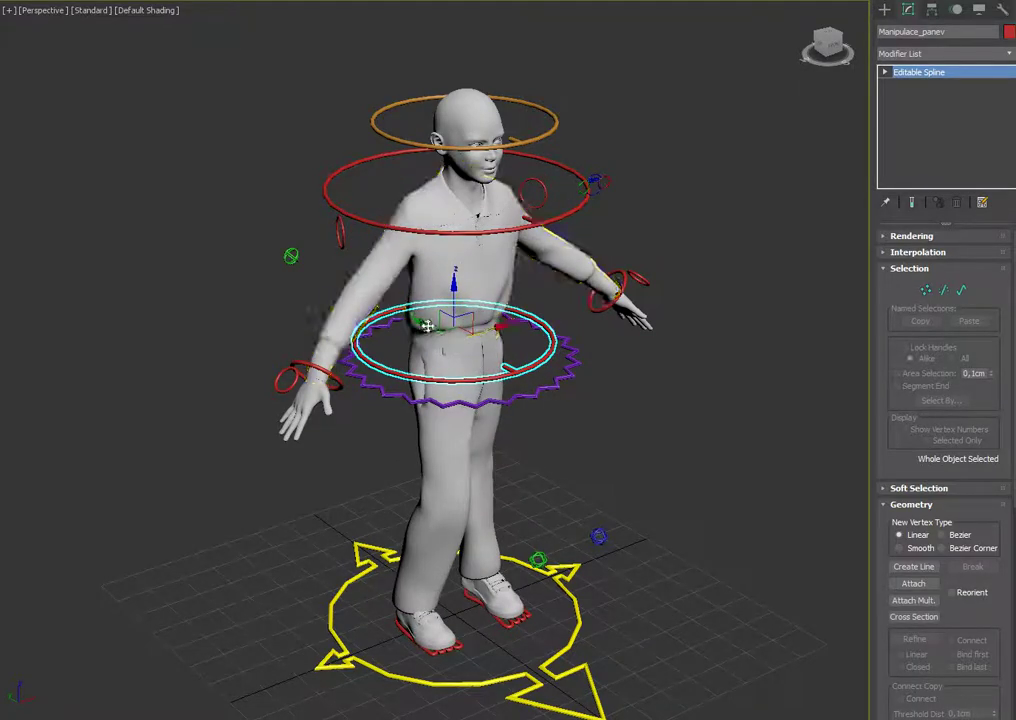
pyautogui.moveTo(430, 328); pyautogui.dragTo(557, 352)
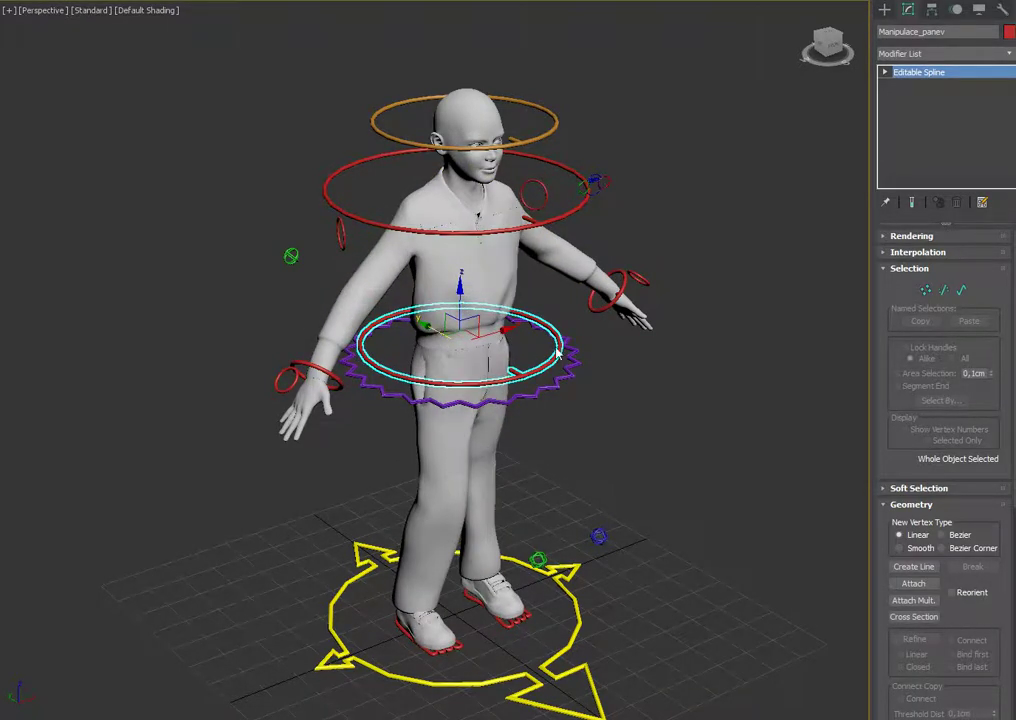
pyautogui.rightClick(553, 354)
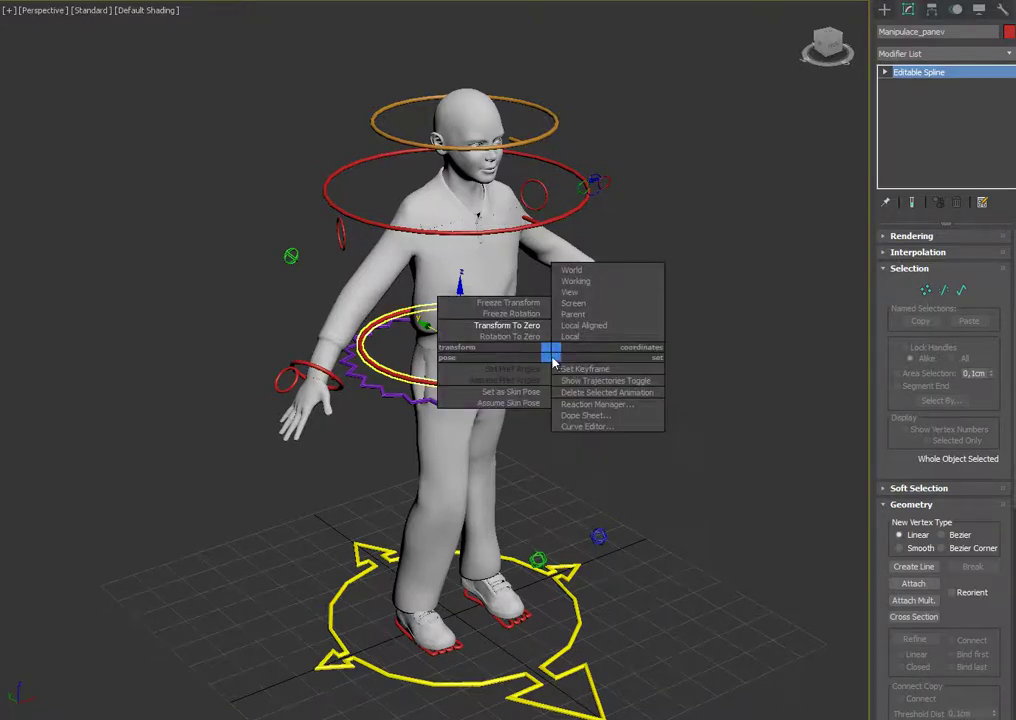
pyautogui.click(519, 332)
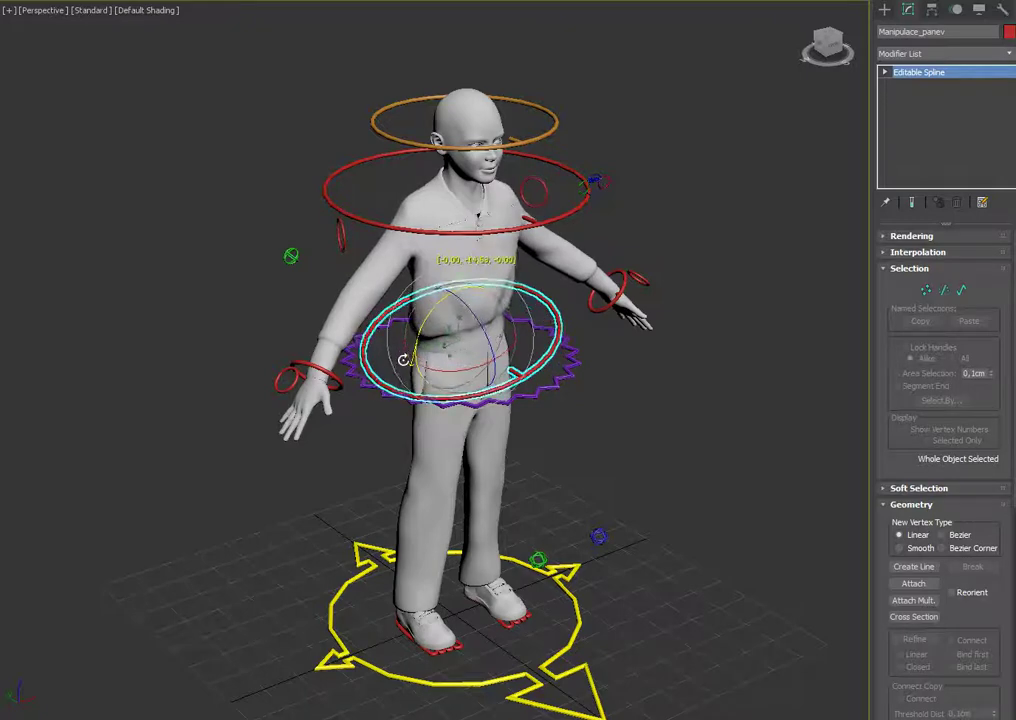
# Tilt the red pelvis ring controller both ways about its Y axis and reset it with Transform To Zero.
pyautogui.moveTo(403, 360); pyautogui.dragTo(436, 318)
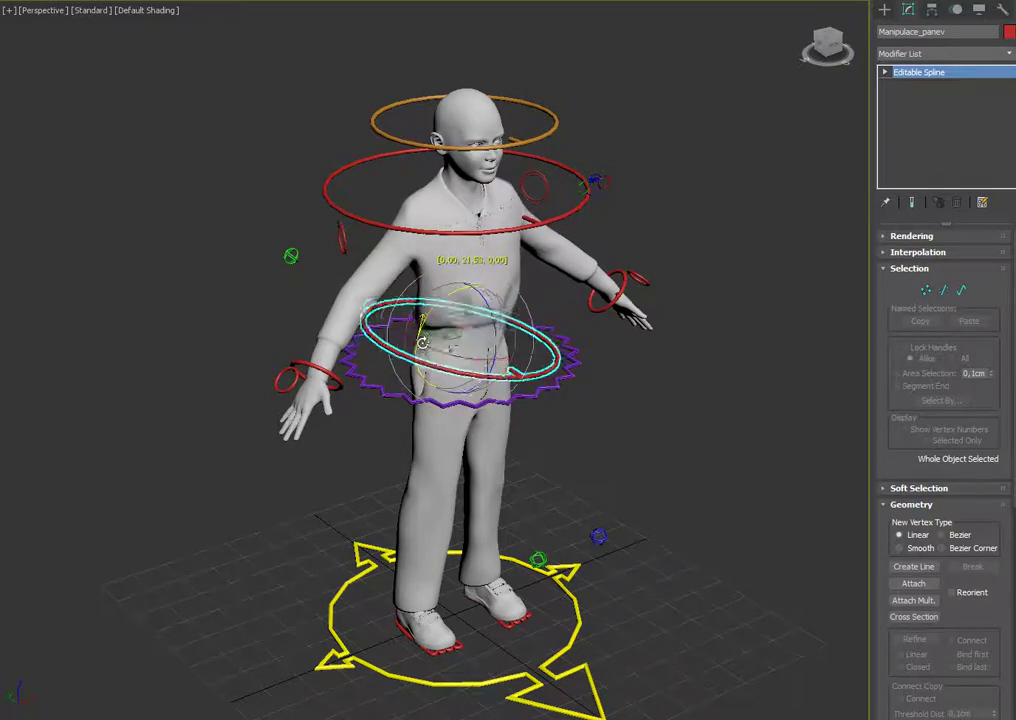
pyautogui.rightClick(533, 366)
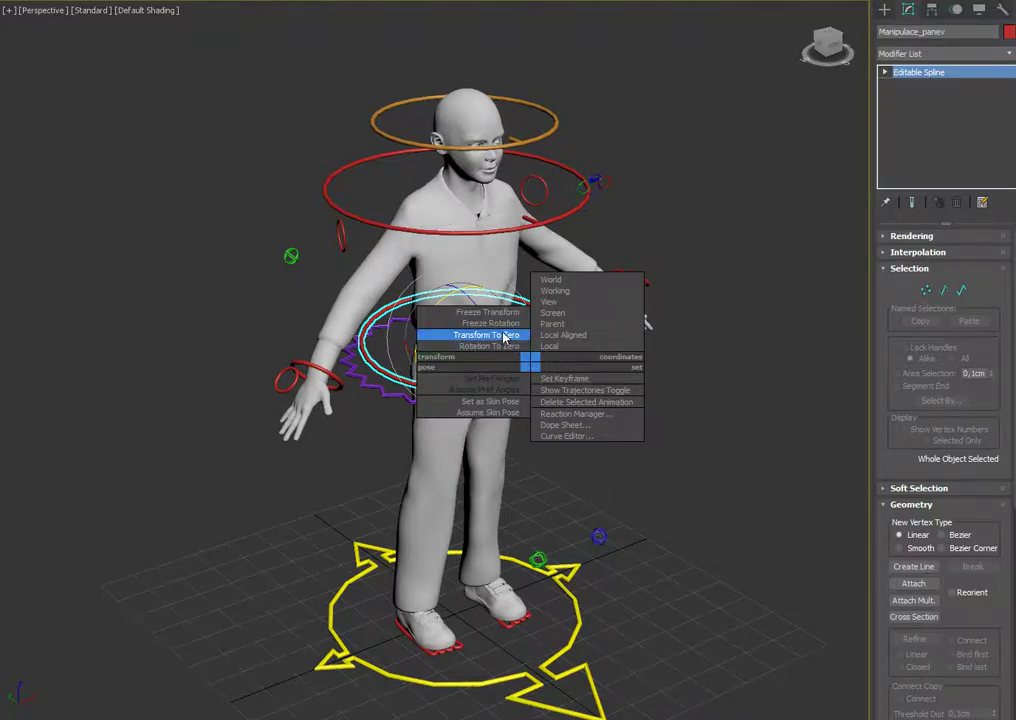
pyautogui.click(505, 336)
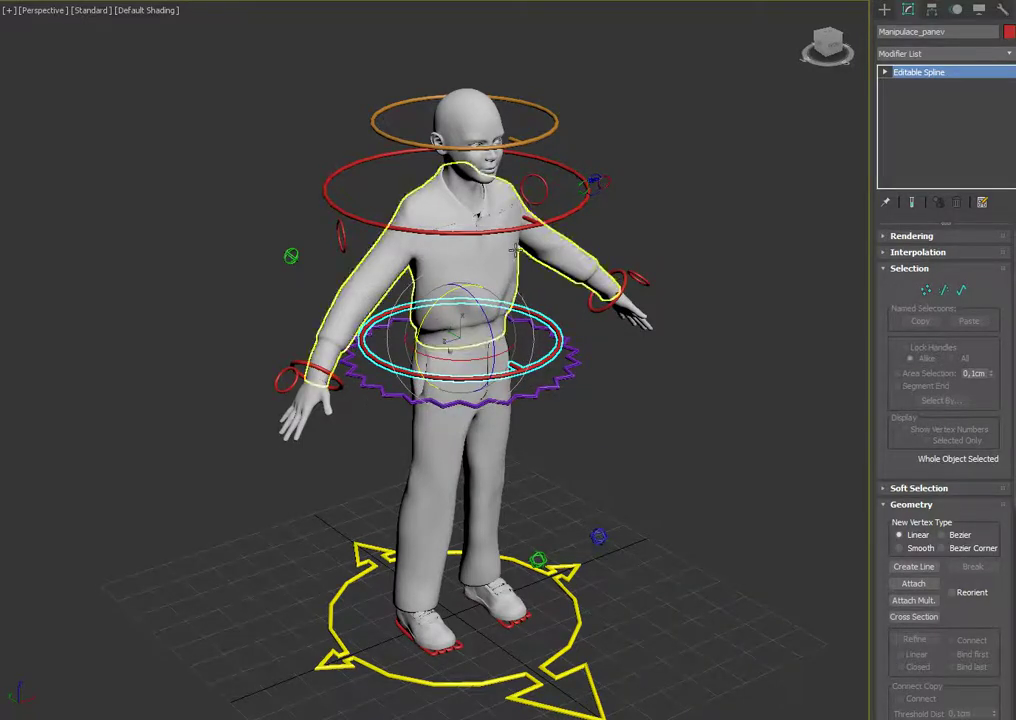
# Rotate the purple star waist controller to lean the whole upper body, and reset it with Transform To Zero.
pyautogui.click(568, 380)
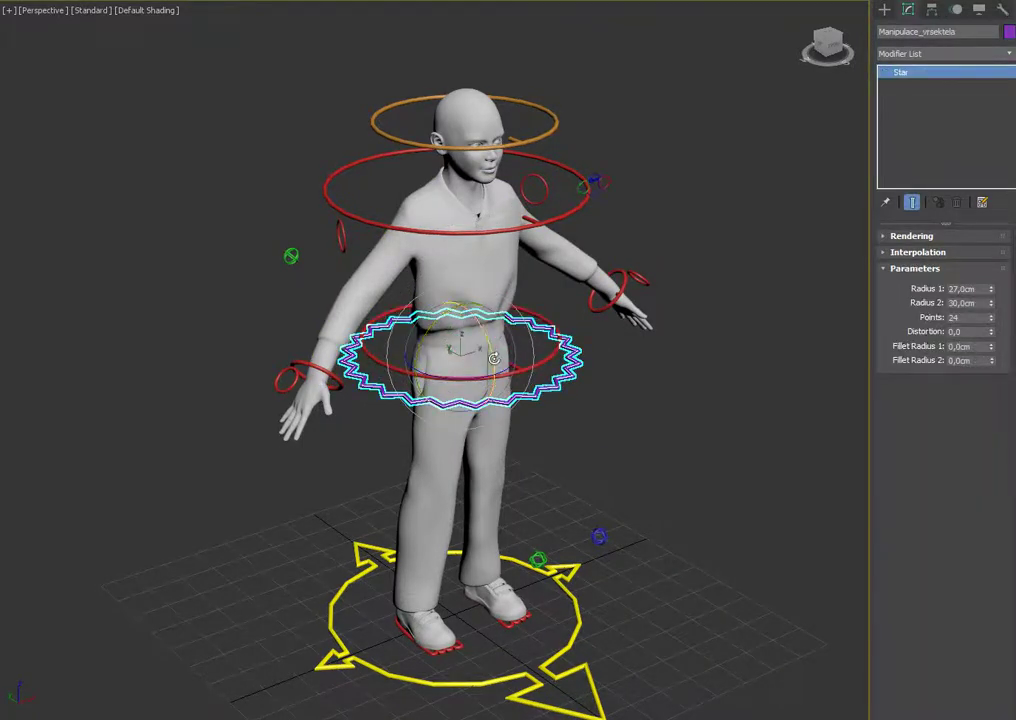
pyautogui.moveTo(493, 358); pyautogui.dragTo(430, 300)
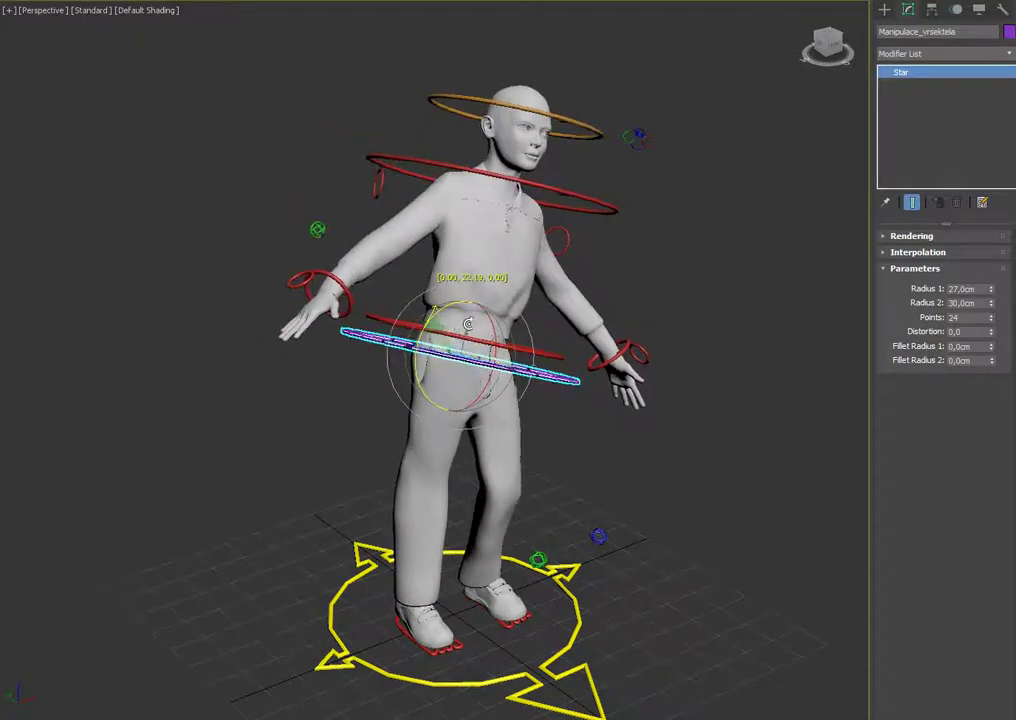
pyautogui.rightClick(535, 370)
pyautogui.click(507, 362)
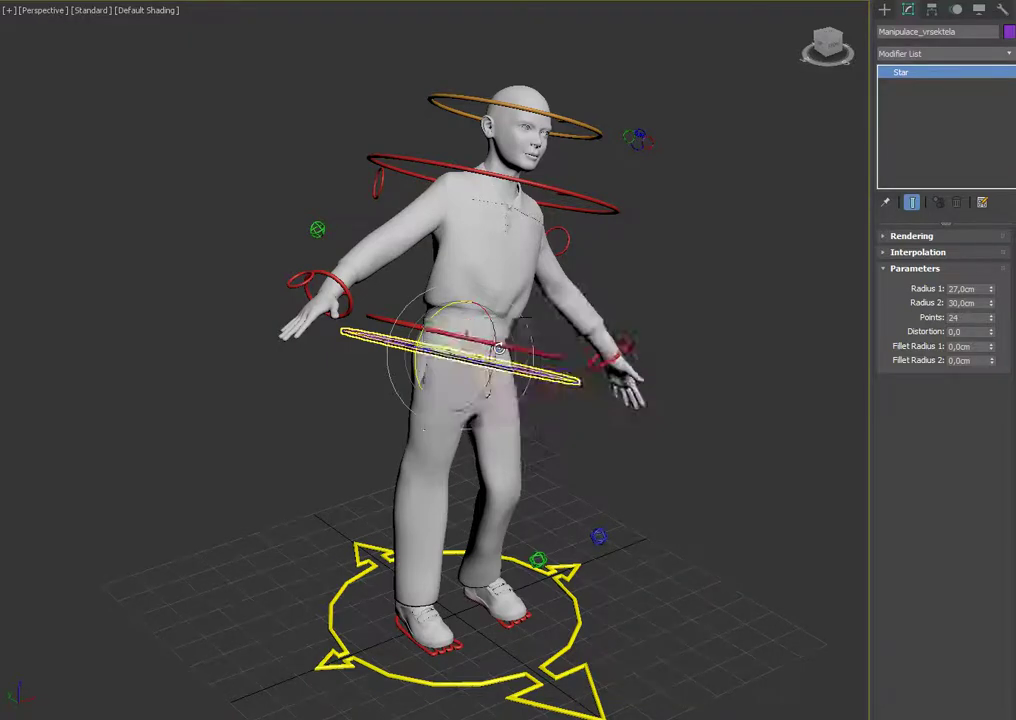
# Rotate the right wrist ring controller to bend the hand and reset it with Transform To Zero.
pyautogui.click(316, 377)
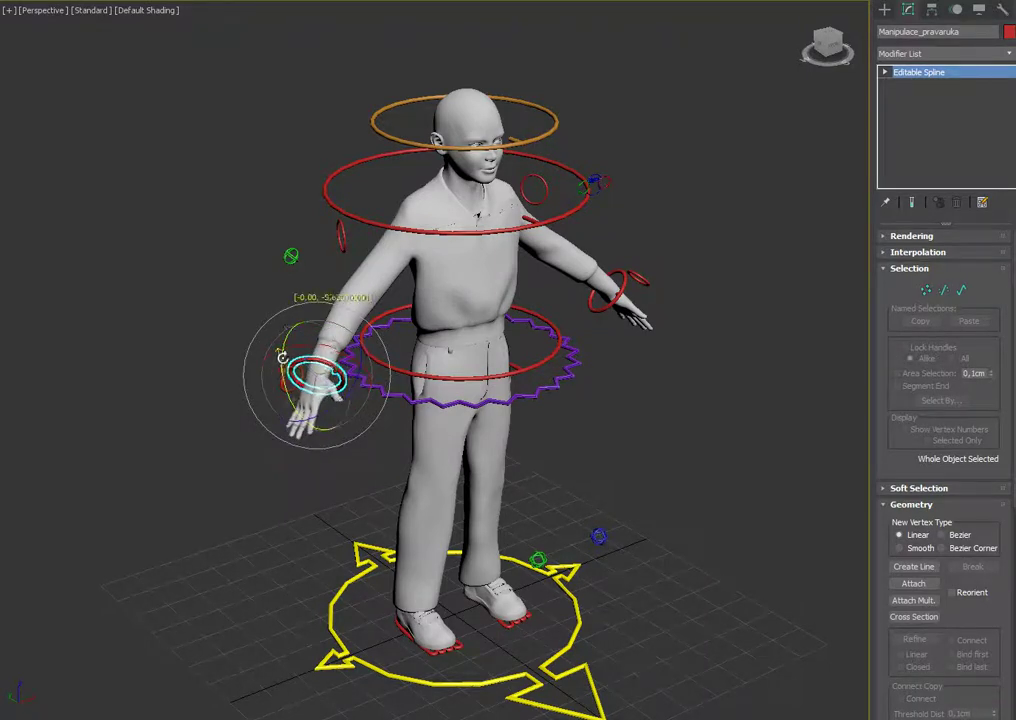
pyautogui.moveTo(302, 399); pyautogui.dragTo(284, 343)
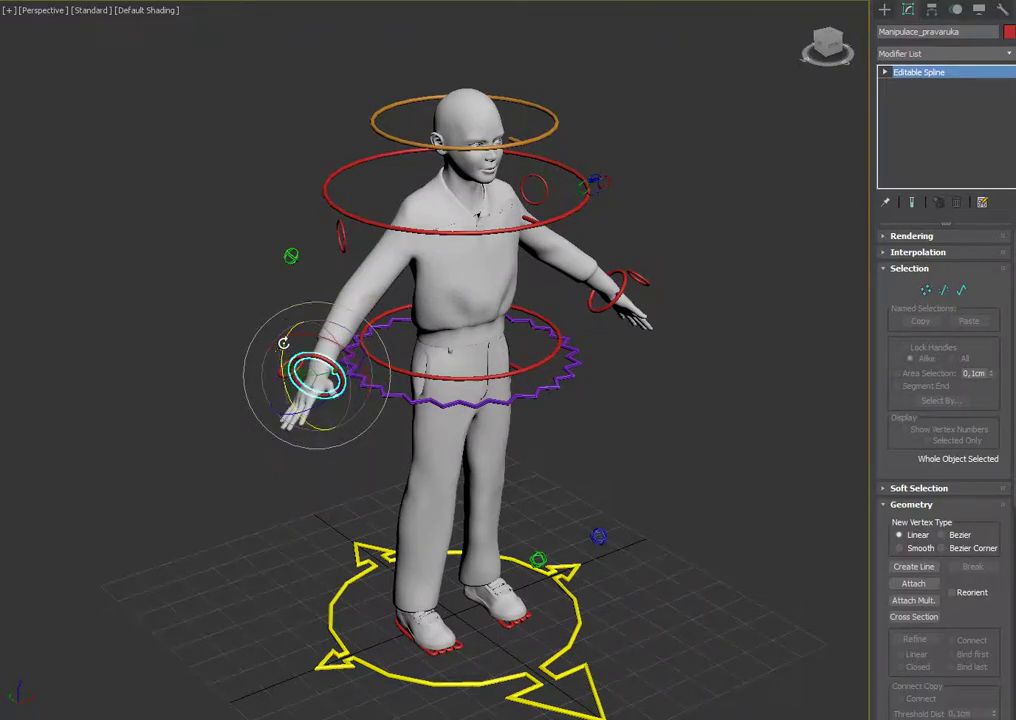
pyautogui.rightClick(336, 368)
pyautogui.click(330, 334)
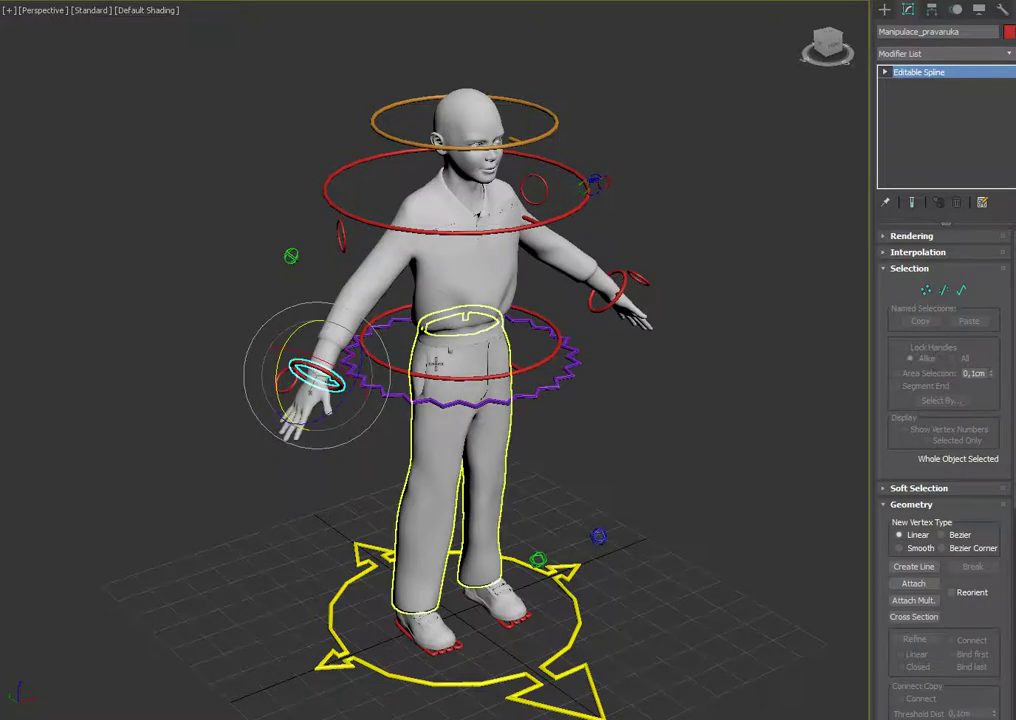
# Move the right clavicle controller to raise the shoulder and return it to its original position.
pyautogui.click(343, 238)
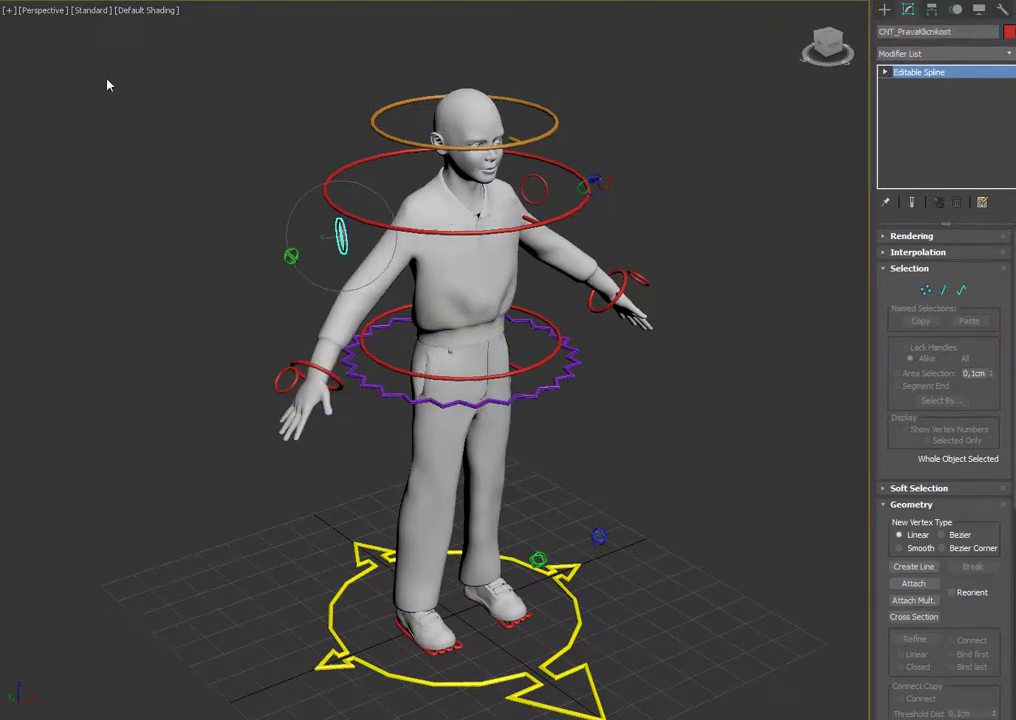
pyautogui.press('w')
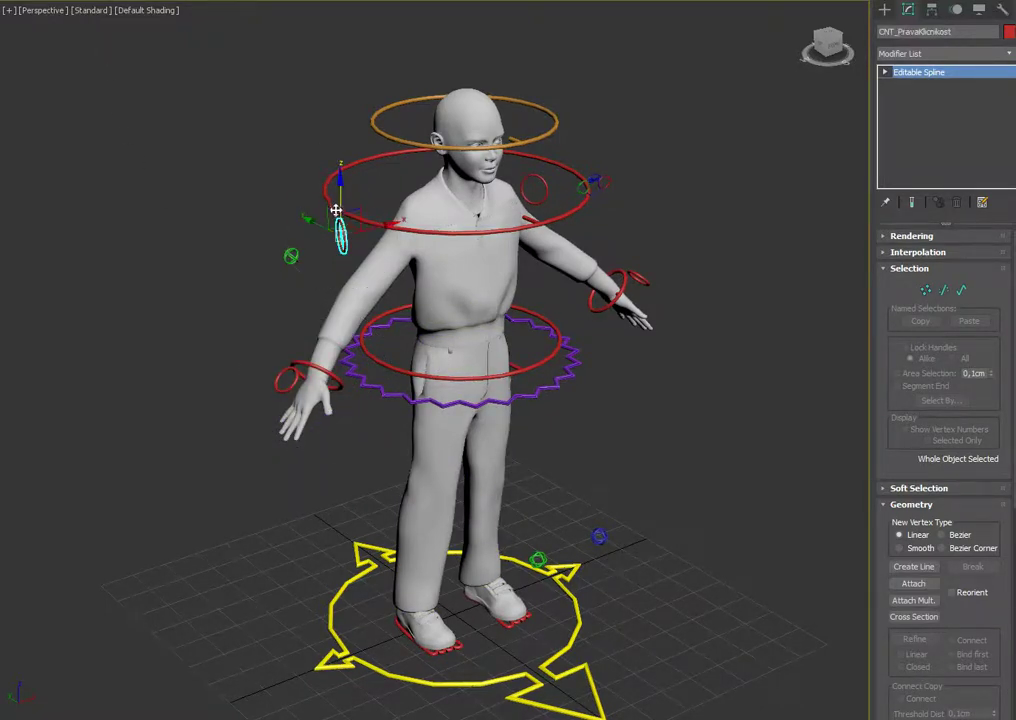
pyautogui.moveTo(328, 211); pyautogui.dragTo(322, 177)
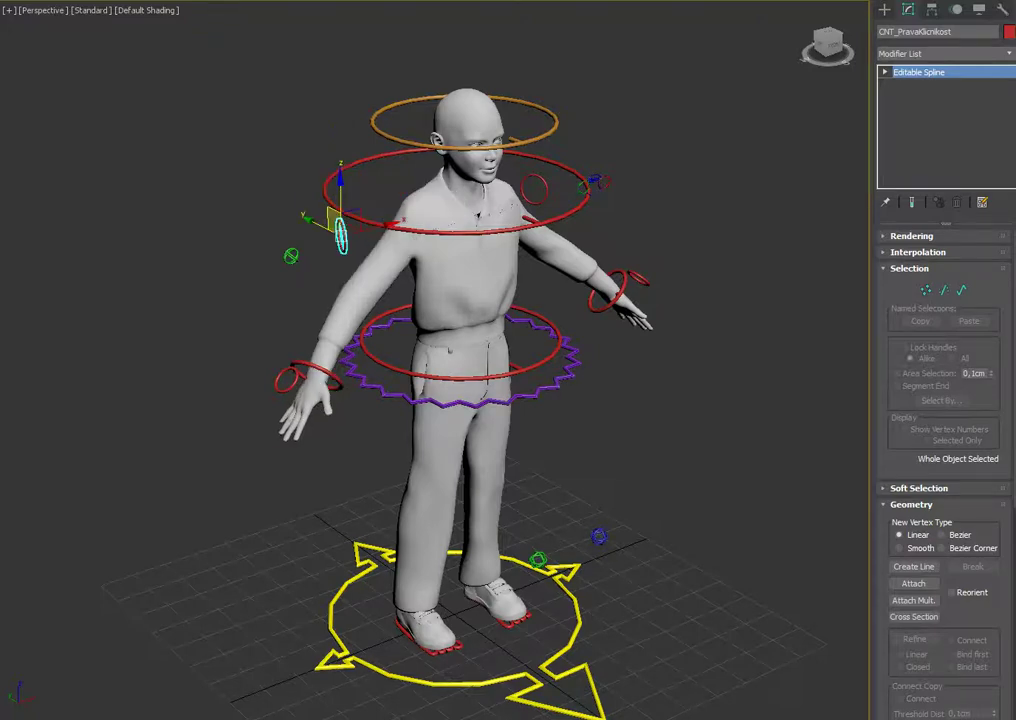
pyautogui.click(241, 228)
# Move the green right elbow controller to test the arm and return it with Transform To Zero.
pyautogui.click(291, 256)
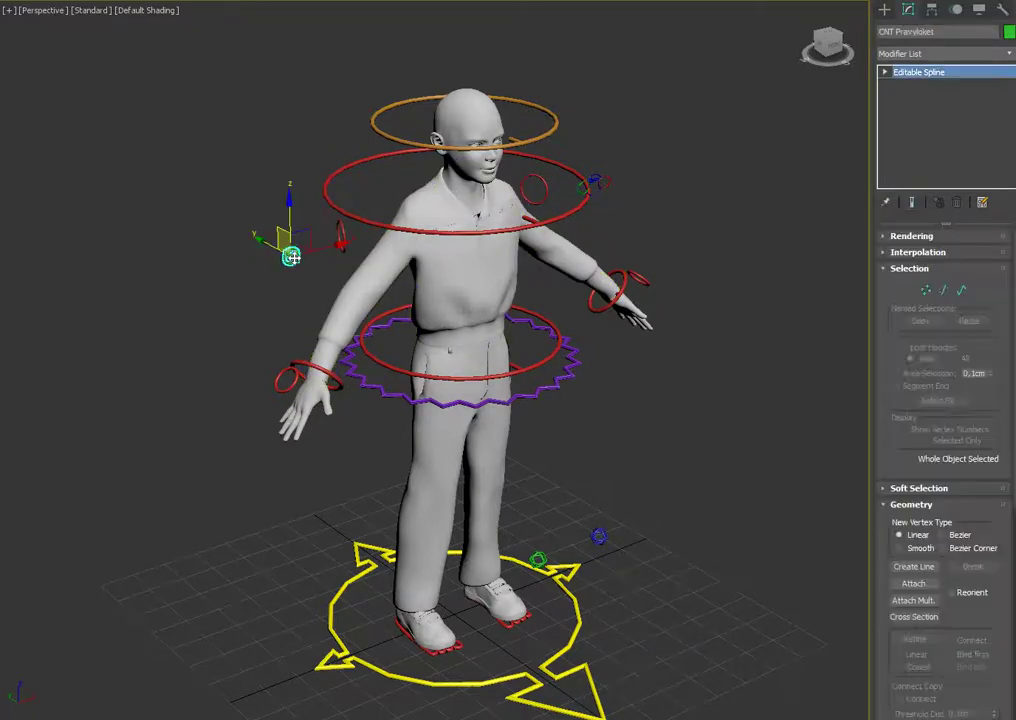
pyautogui.moveTo(288, 212); pyautogui.dragTo(341, 227)
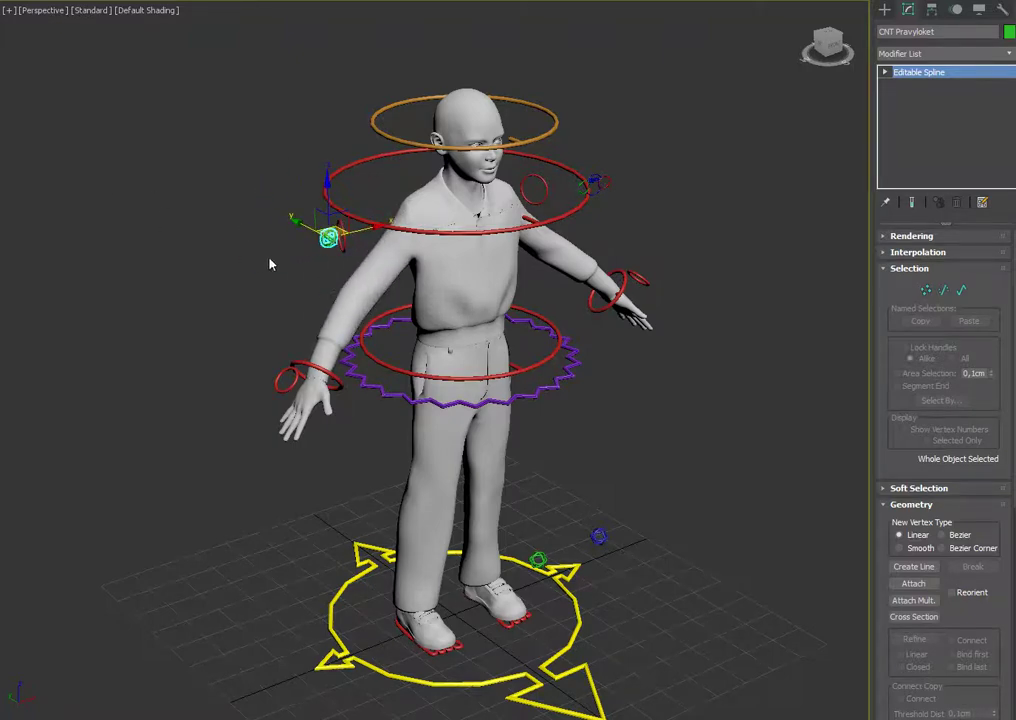
pyautogui.rightClick(328, 237)
pyautogui.click(292, 204)
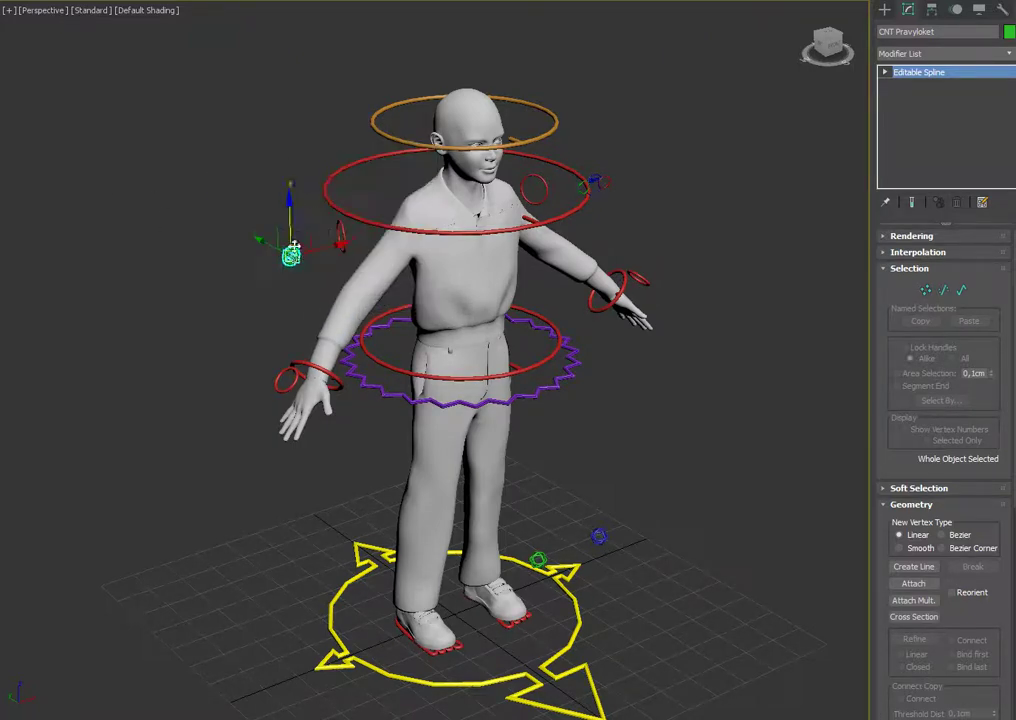
# Move the orange head ring controller to test the head and neck, and return it with Transform To Zero.
pyautogui.click(549, 138)
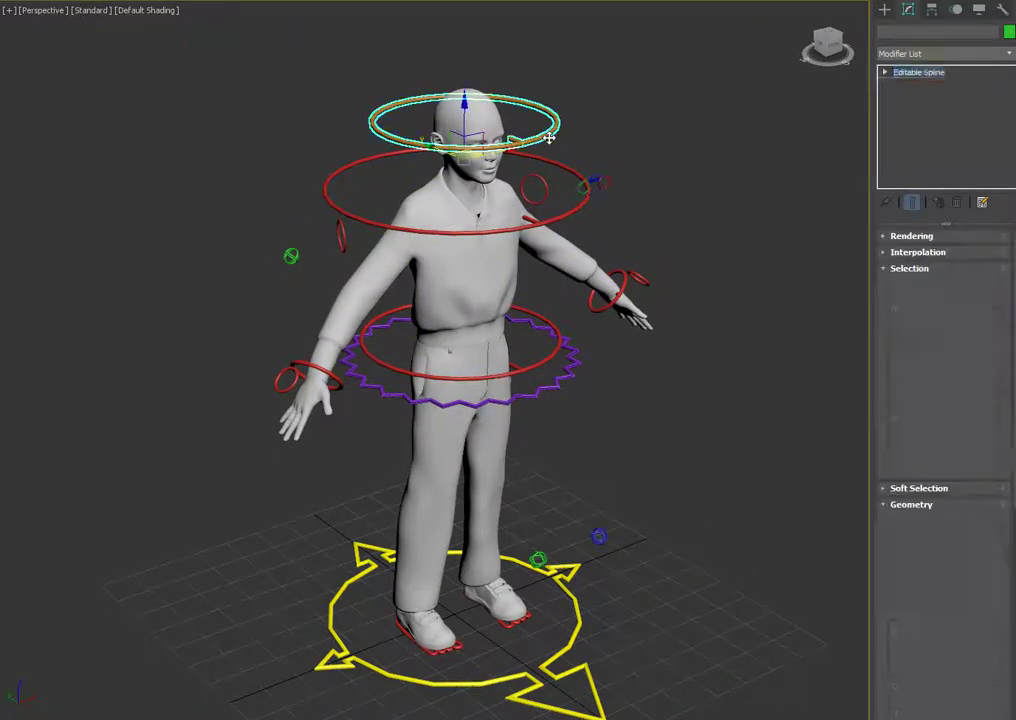
pyautogui.moveTo(451, 136)
pyautogui.mouseDown()
pyautogui.moveTo(441, 135)
pyautogui.moveTo(450, 143)
pyautogui.mouseUp()
pyautogui.rightClick(452, 138)
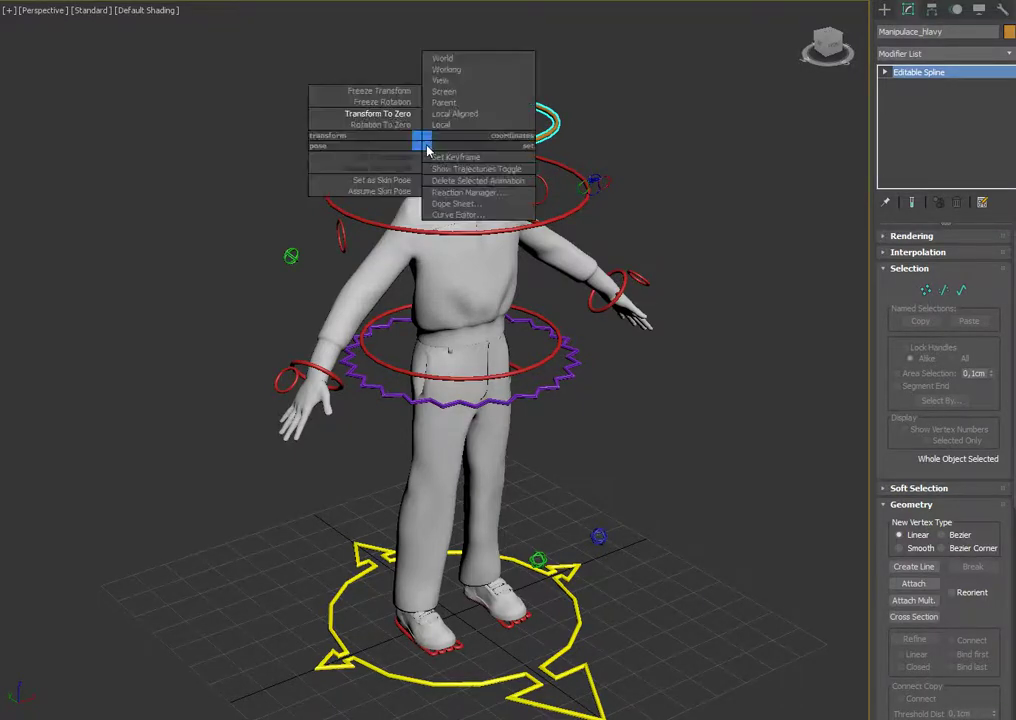
pyautogui.click(400, 95)
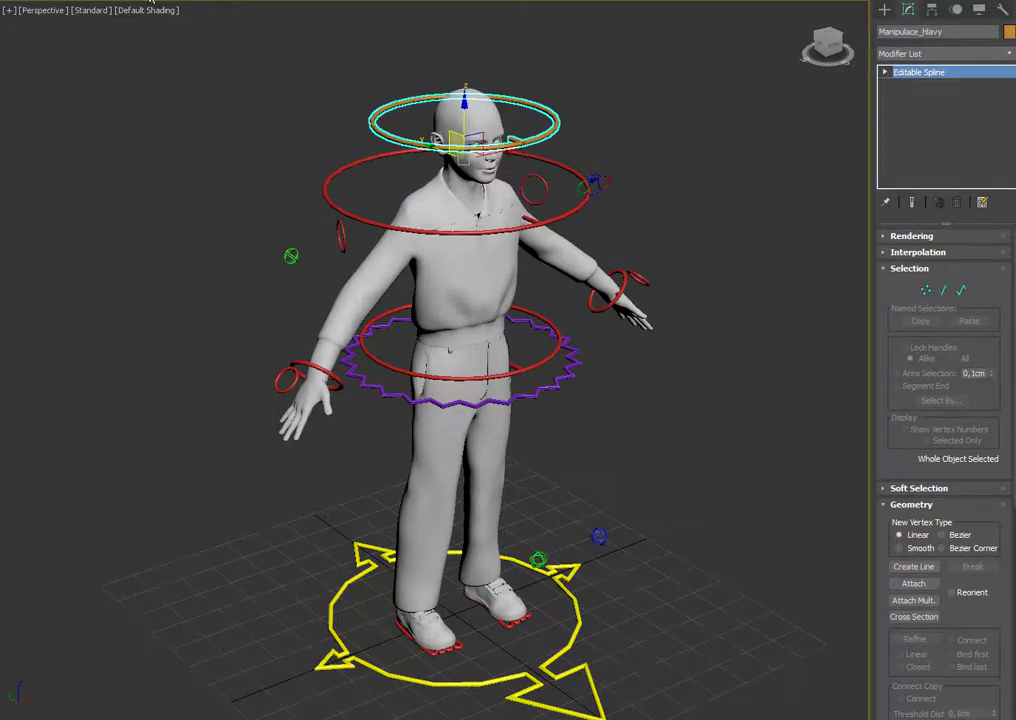
# Rotate the orange head ring controller to turn and tilt the head, and reset it with Transform To Zero.
pyautogui.press('e')
pyautogui.moveTo(469, 178); pyautogui.dragTo(427, 173)
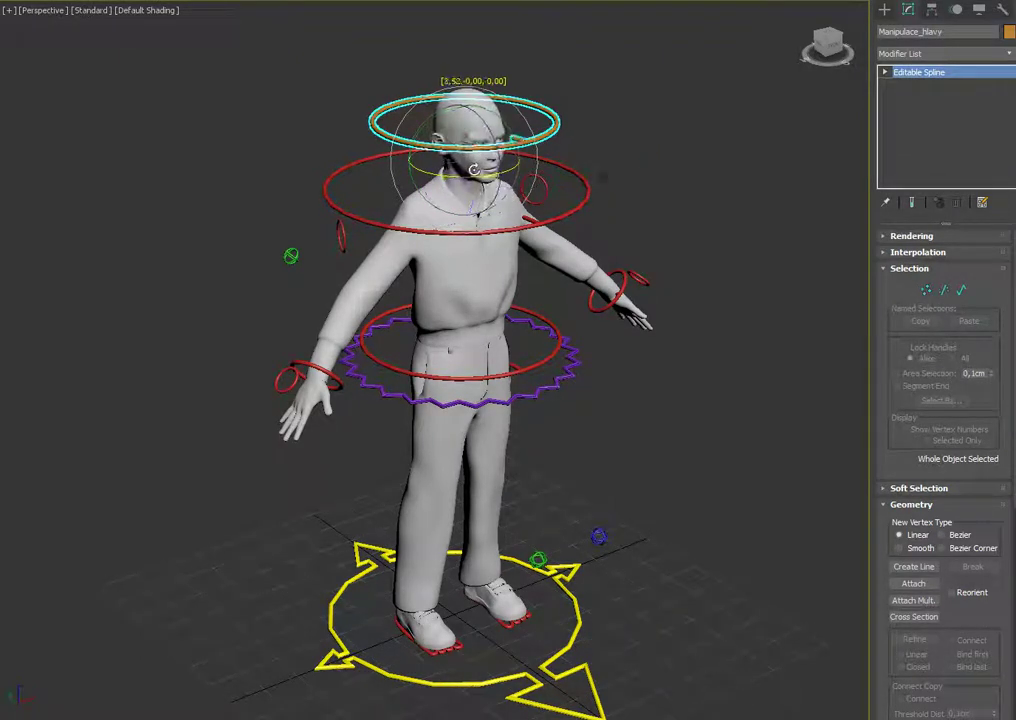
pyautogui.moveTo(499, 150)
pyautogui.mouseDown()
pyautogui.moveTo(470, 154)
pyautogui.moveTo(490, 172)
pyautogui.mouseUp()
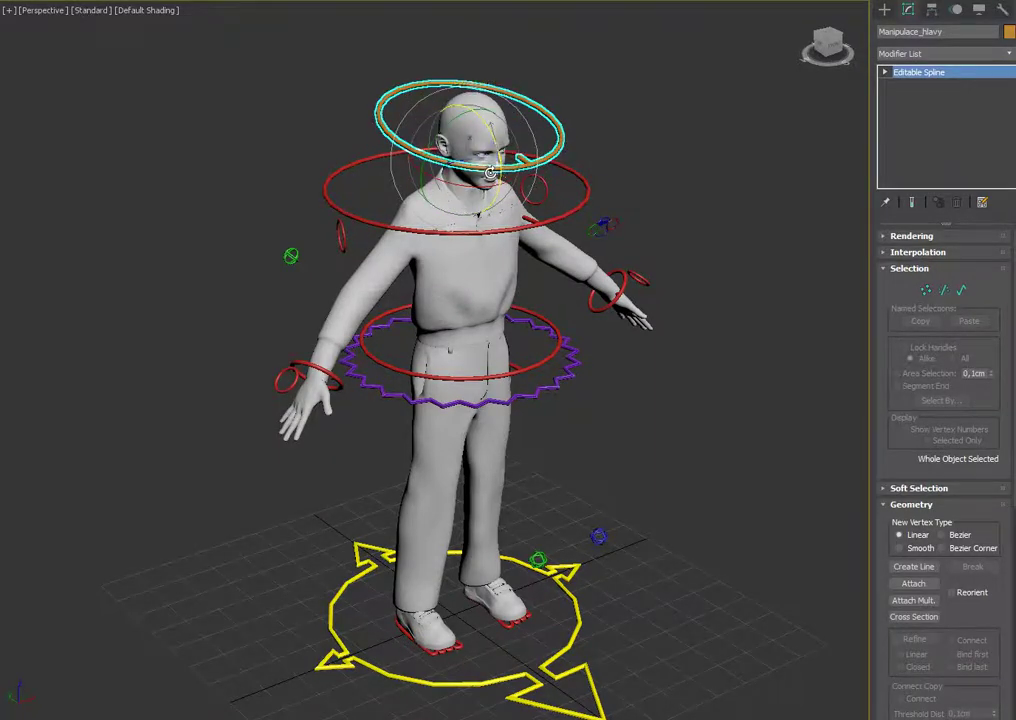
pyautogui.rightClick(427, 163)
pyautogui.click(395, 132)
# Select both red clavicle controllers, move them up to raise the shoulders, undo the move and clear the selection.
pyautogui.click(370, 326)
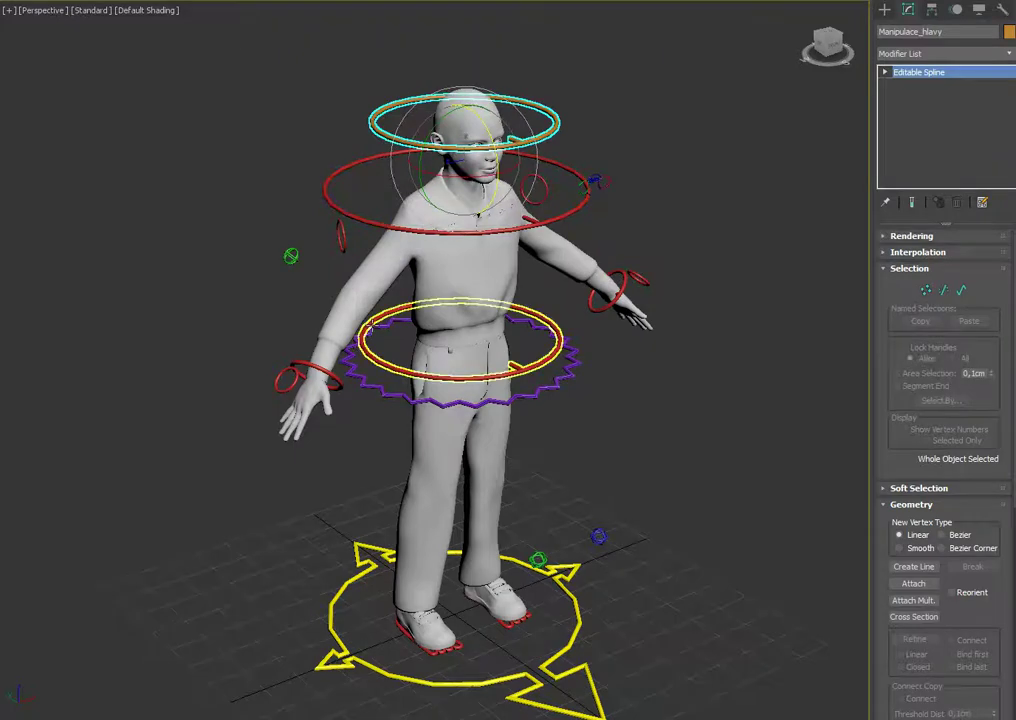
pyautogui.click(282, 260)
pyautogui.click(340, 236)
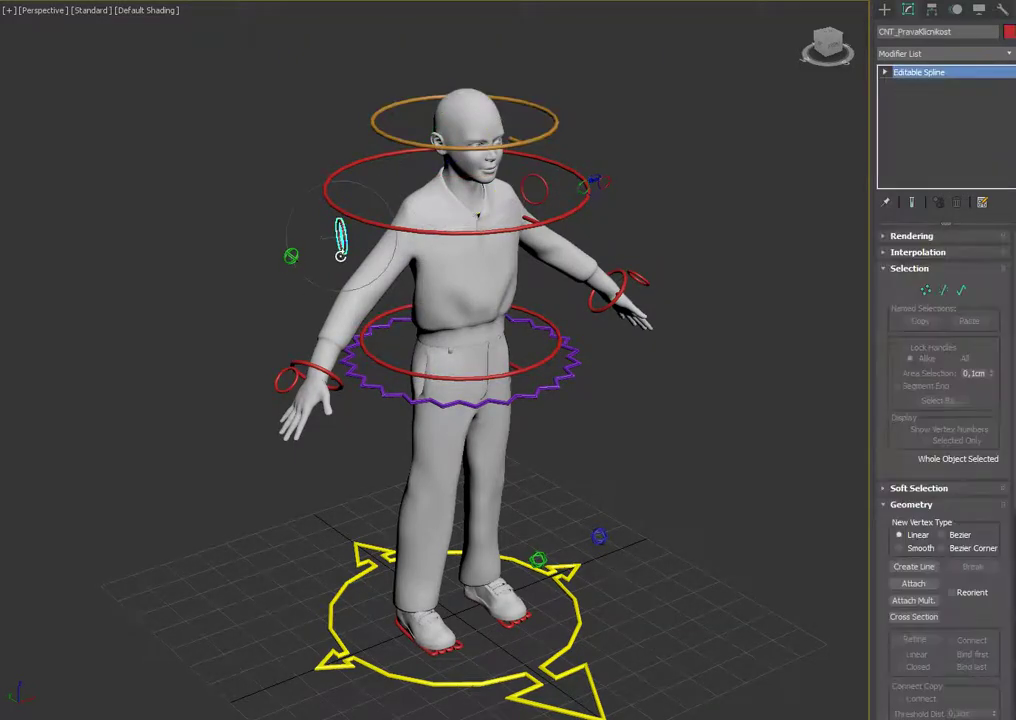
pyautogui.press('w')
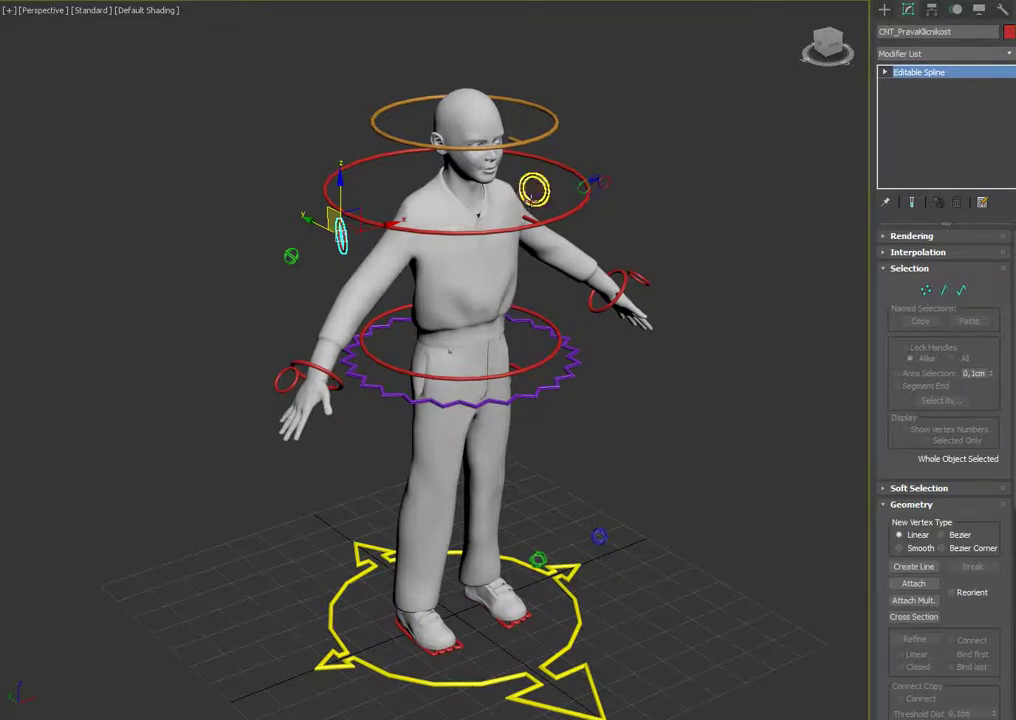
pyautogui.keyDown('ctrl'); pyautogui.click(531, 198); pyautogui.keyUp('ctrl')
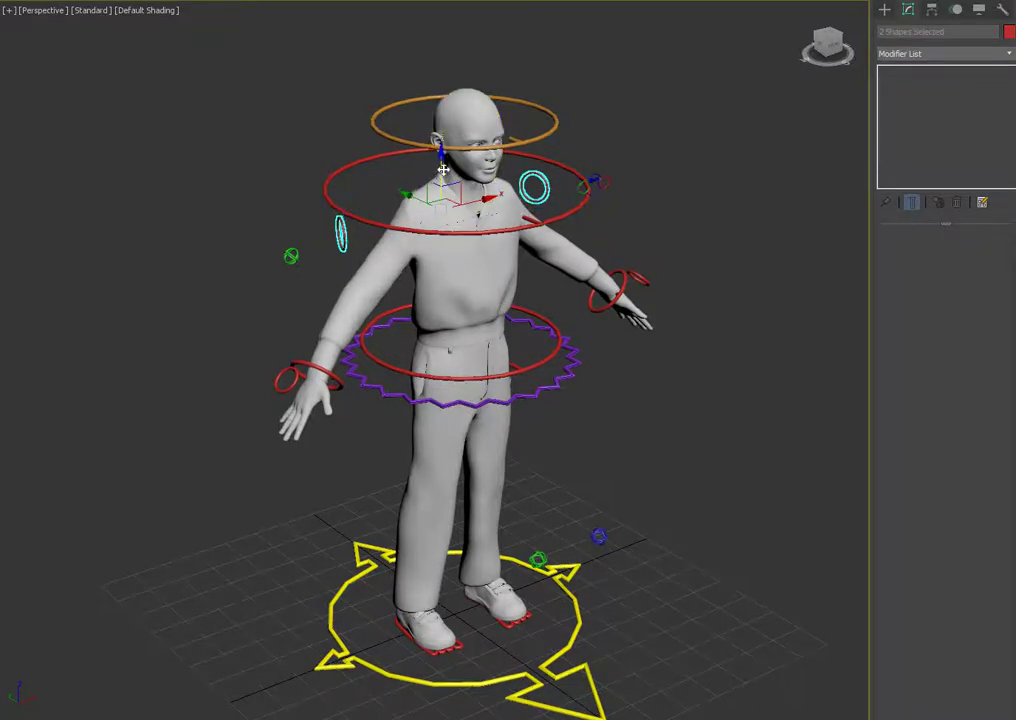
pyautogui.moveTo(447, 178); pyautogui.dragTo(445, 157)
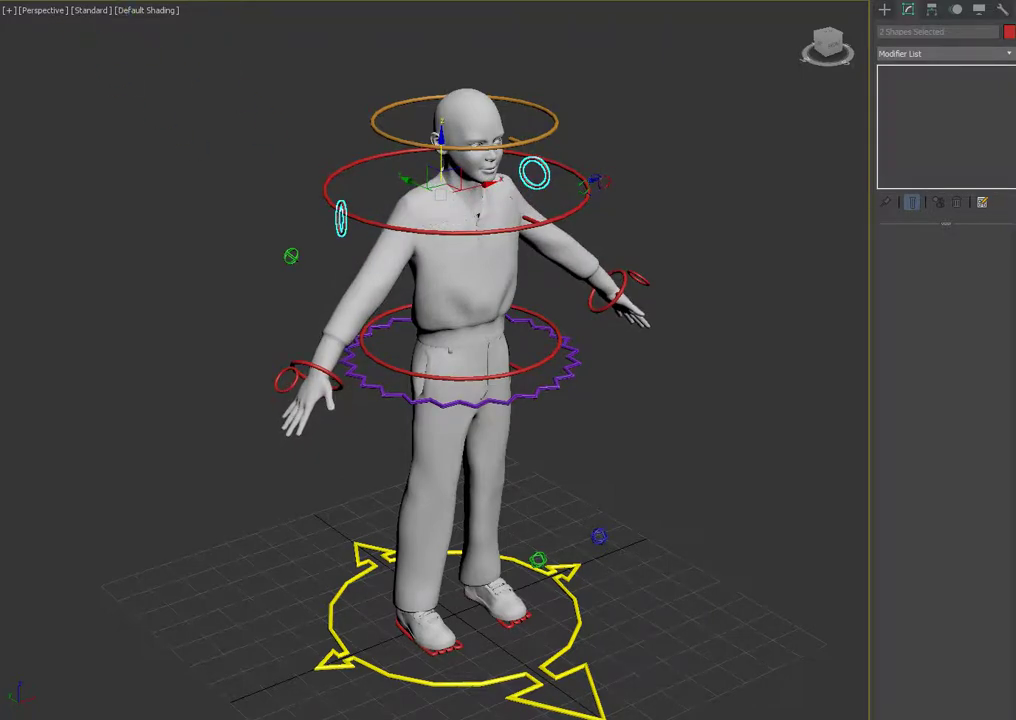
pyautogui.hotkey('ctrl', 'z')
pyautogui.click(308, 340)
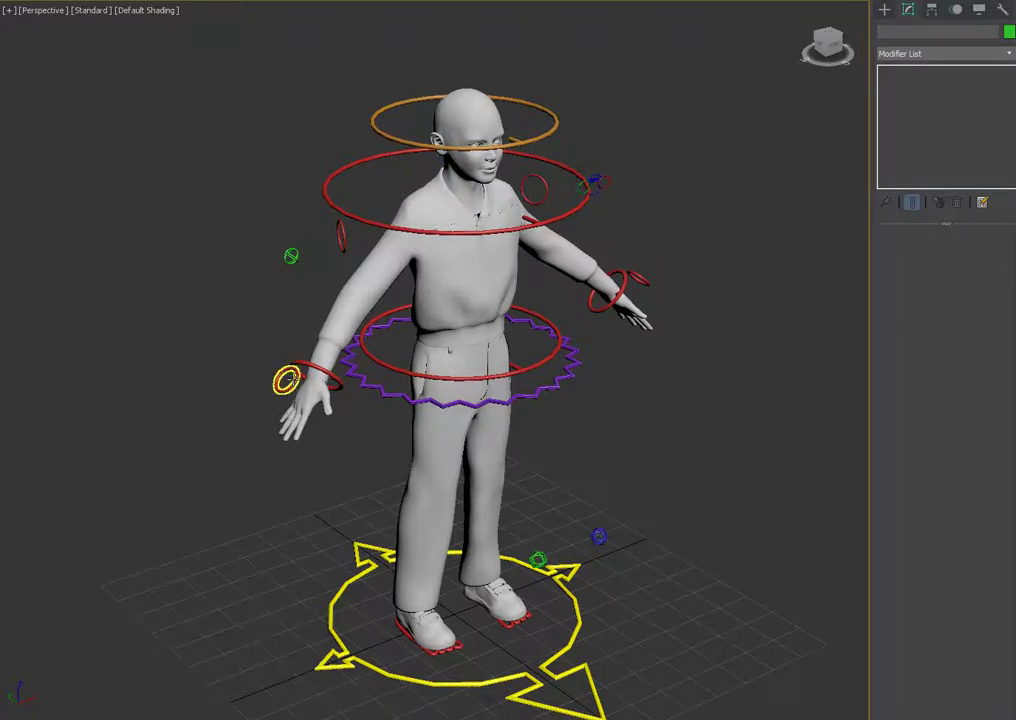
# Select the right-hand finger controller, test the Pest01 preset with the Ramp slider, and return the fingers to default with Reset All.
pyautogui.click(287, 380)
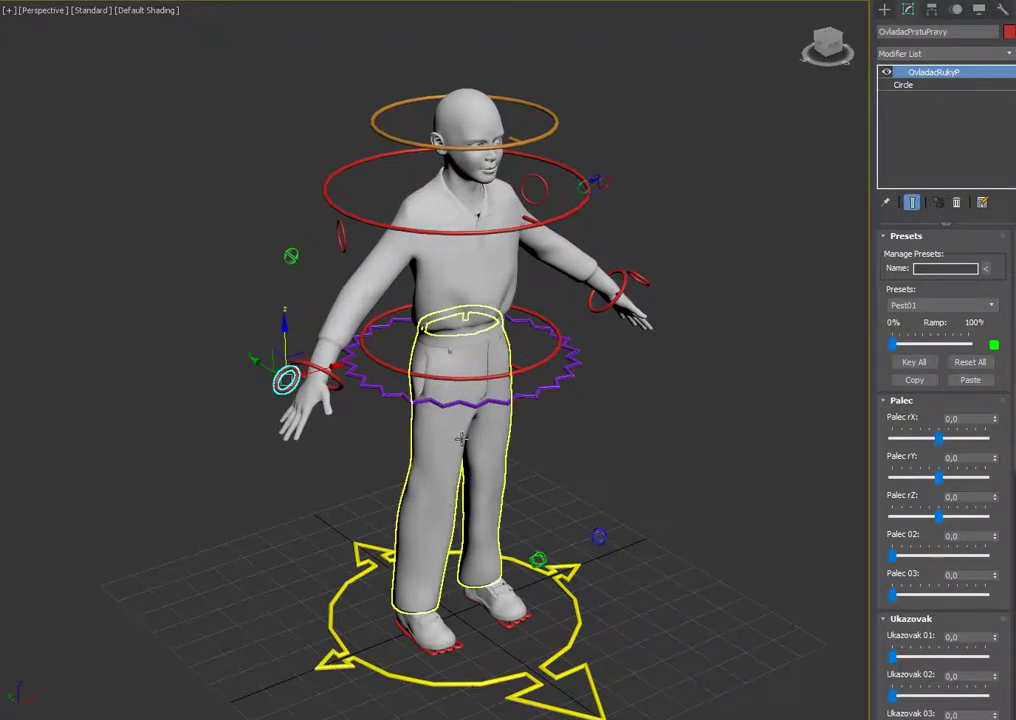
pyautogui.scroll(5, 299, 465)
pyautogui.scroll(2, 375, 456)
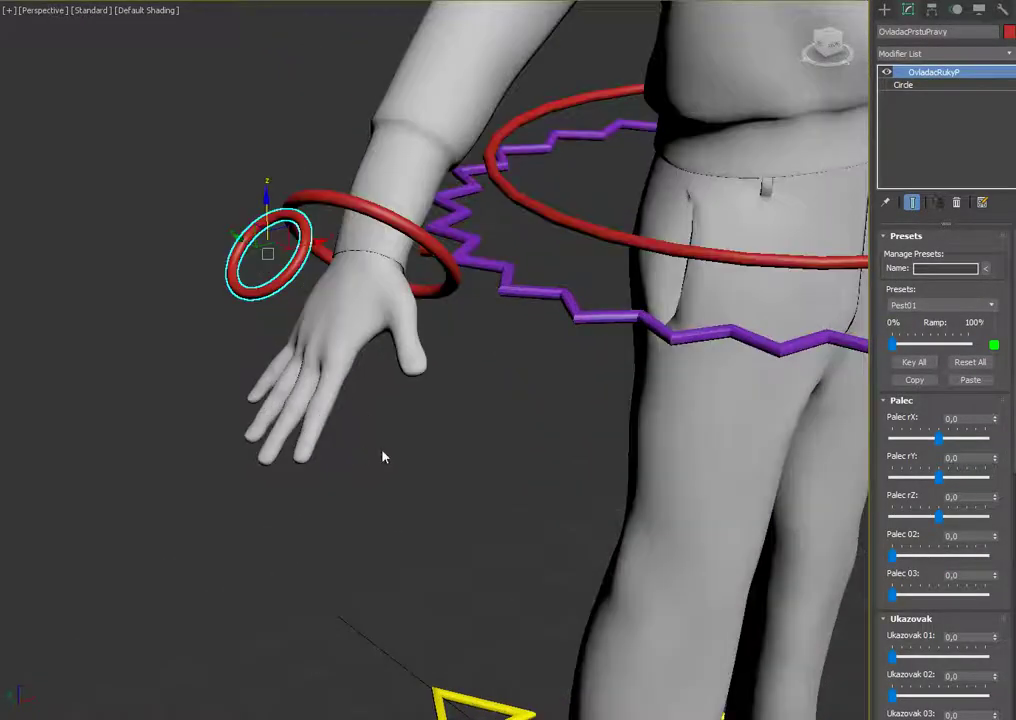
pyautogui.keyDown('alt'); pyautogui.moveTo(381, 456); pyautogui.dragTo(503, 436, button='middle'); pyautogui.keyUp('alt')
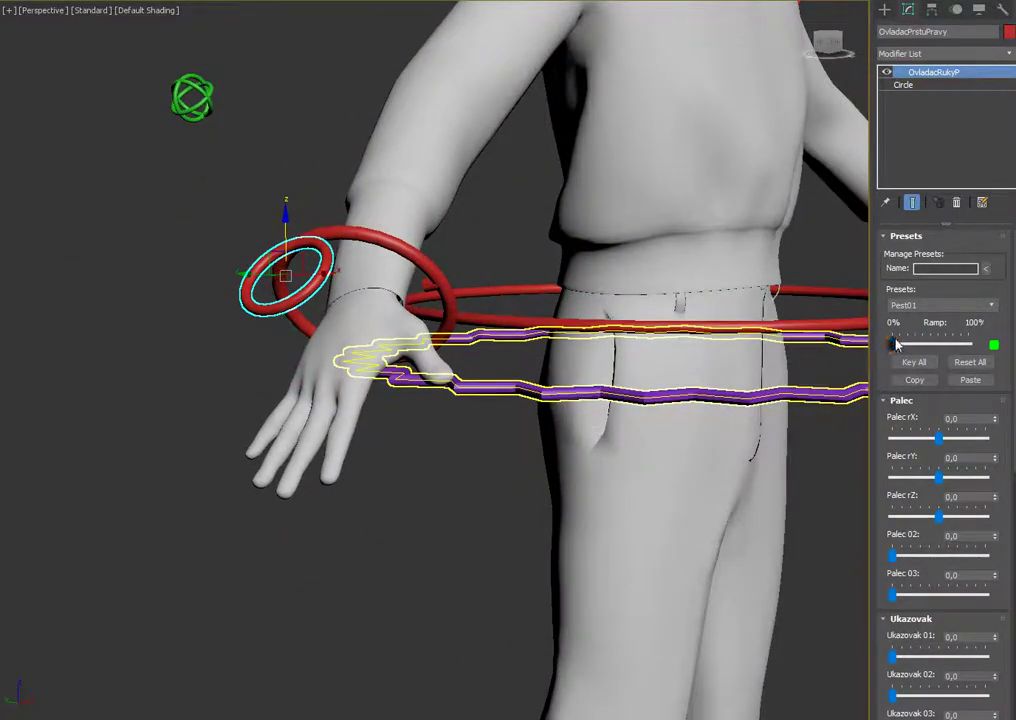
pyautogui.moveTo(896, 343); pyautogui.dragTo(916, 345)
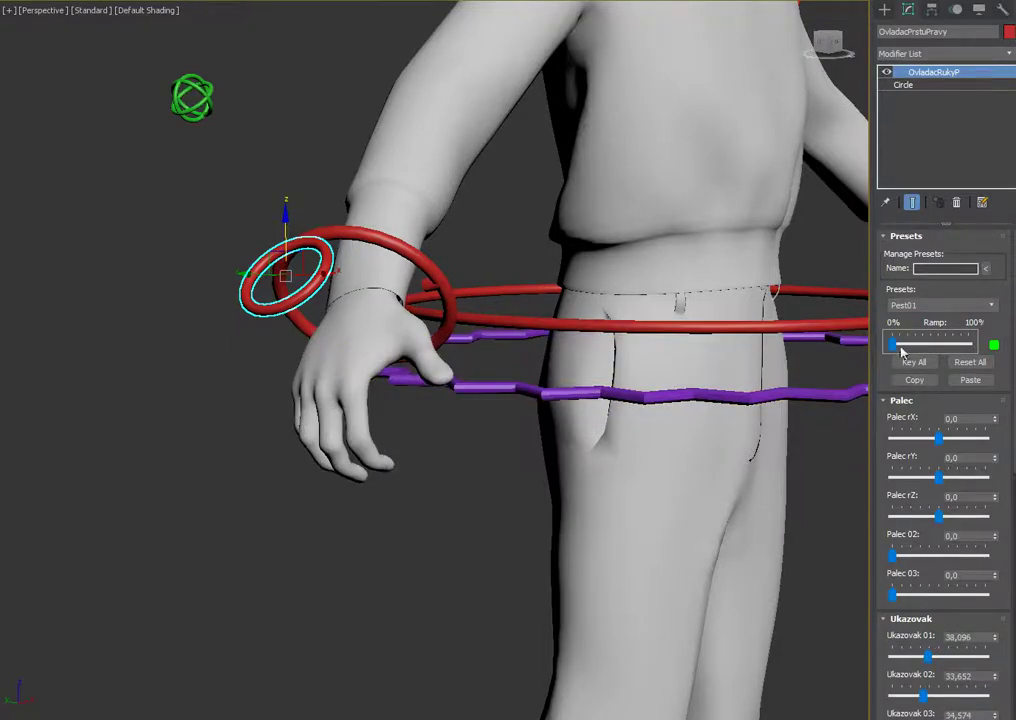
pyautogui.click(975, 362)
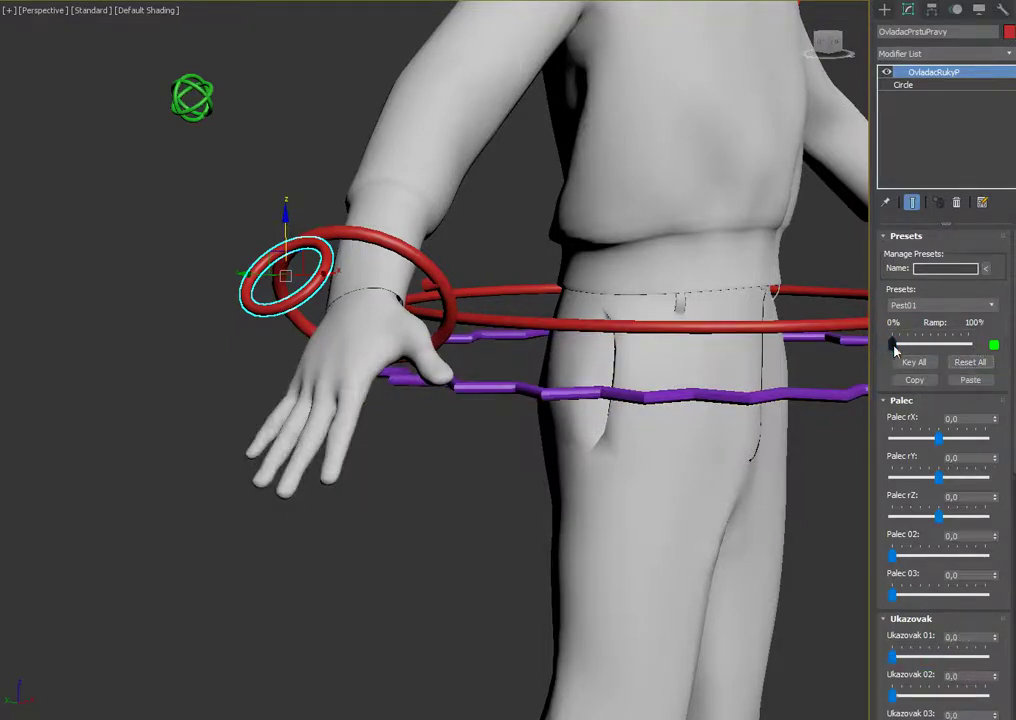
pyautogui.moveTo(895, 348)
pyautogui.mouseDown()
pyautogui.moveTo(947, 348)
pyautogui.moveTo(884, 348)
pyautogui.mouseUp()
# Switch the finger preset to Pest02 and test it by ramping up the pose and back to 0%.
pyautogui.click(971, 309)
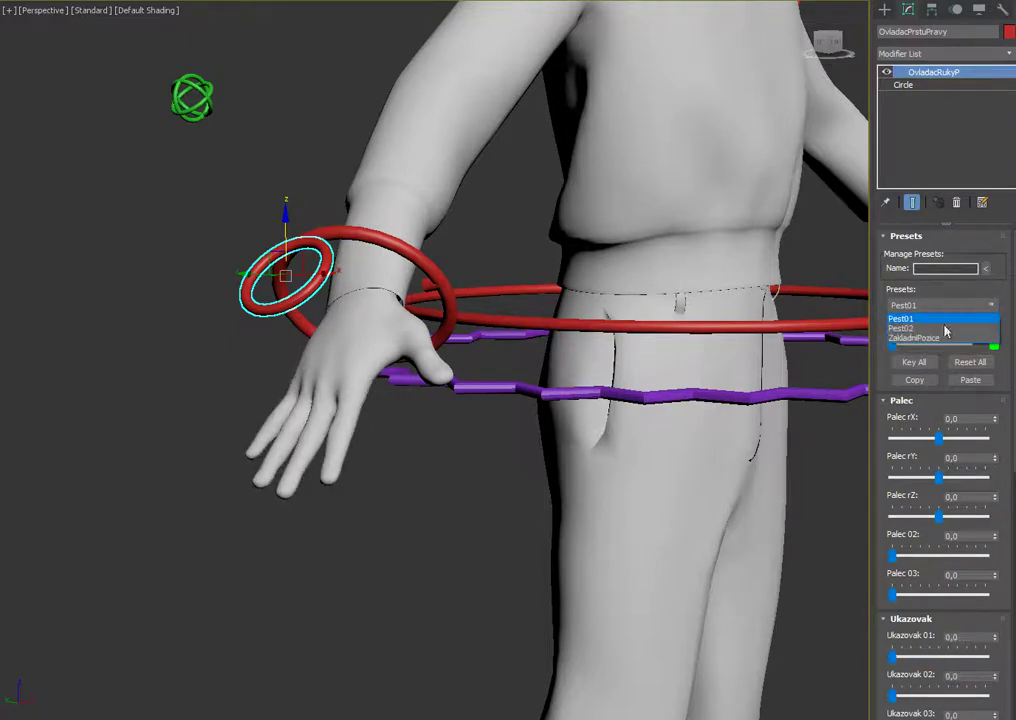
pyautogui.click(942, 331)
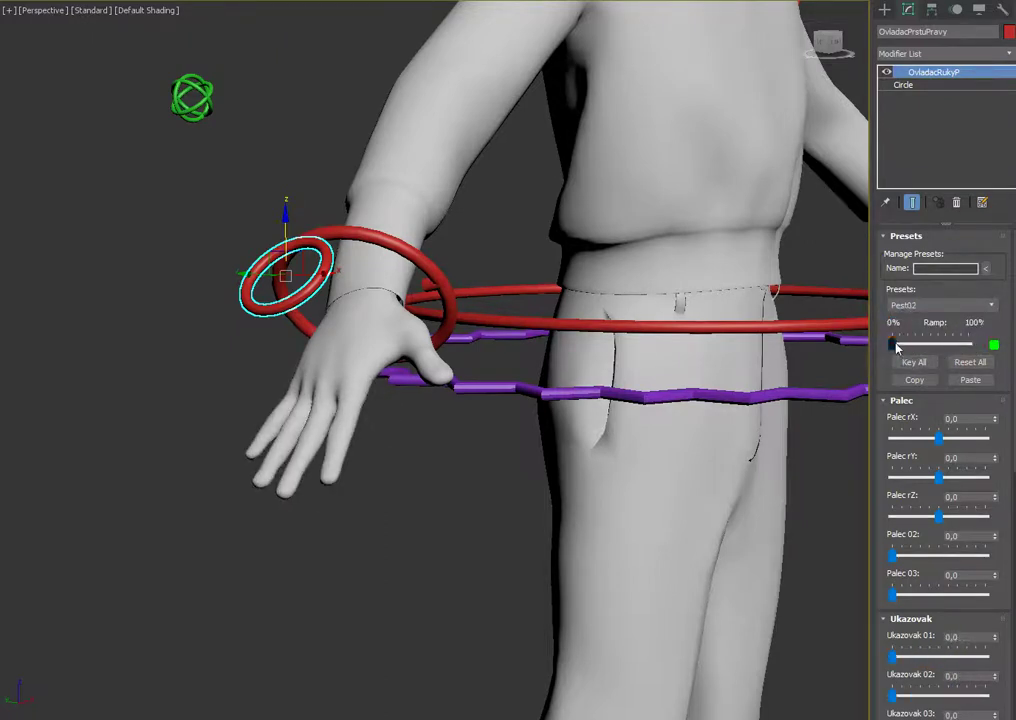
pyautogui.moveTo(897, 347); pyautogui.dragTo(935, 344)
pyautogui.moveTo(963, 343); pyautogui.dragTo(874, 343)
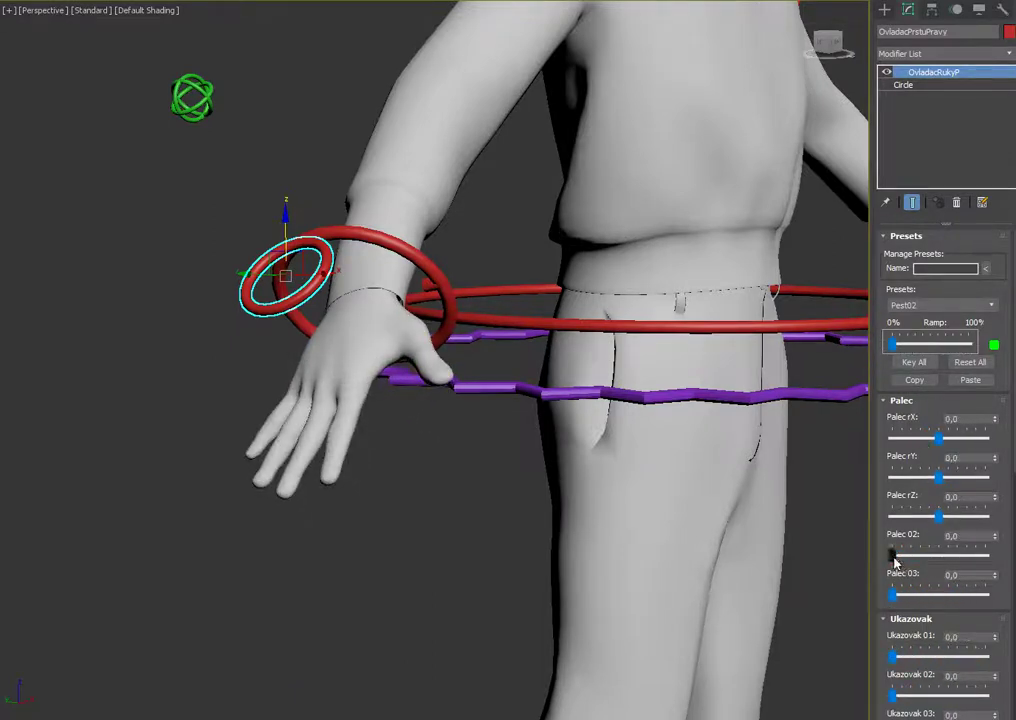
# Test the Palec and Ukazovak finger sliders, returning them to 0, and collapse the Palec, Ukazovak, Prostrednik and Prstenik parameter groups.
pyautogui.moveTo(895, 563); pyautogui.dragTo(869, 598)
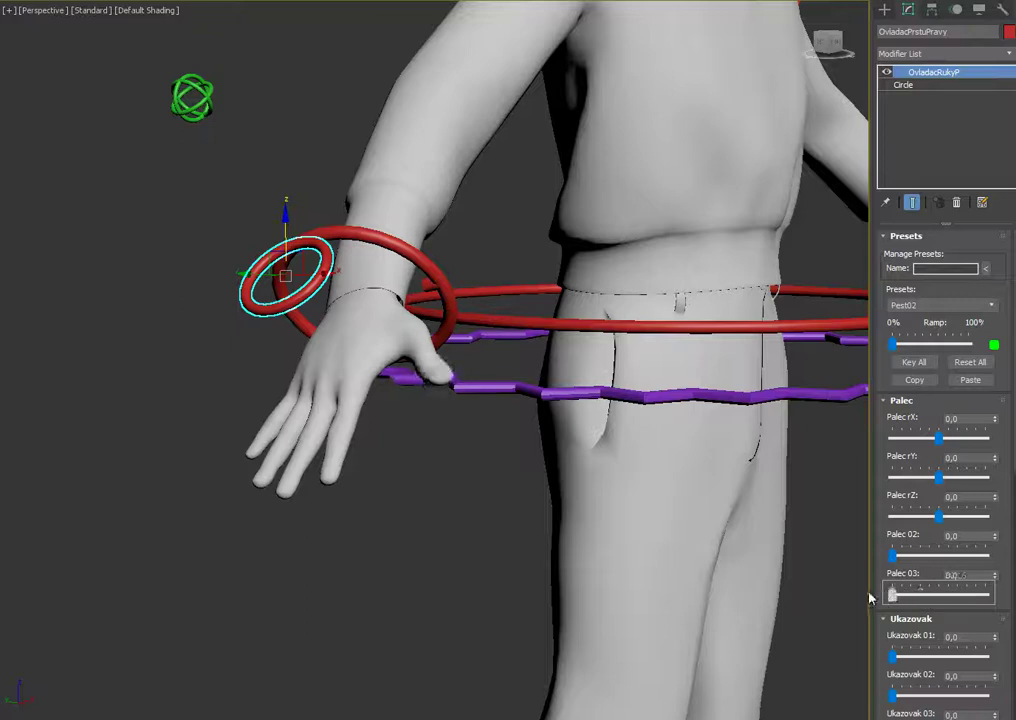
pyautogui.moveTo(893, 659); pyautogui.dragTo(879, 686)
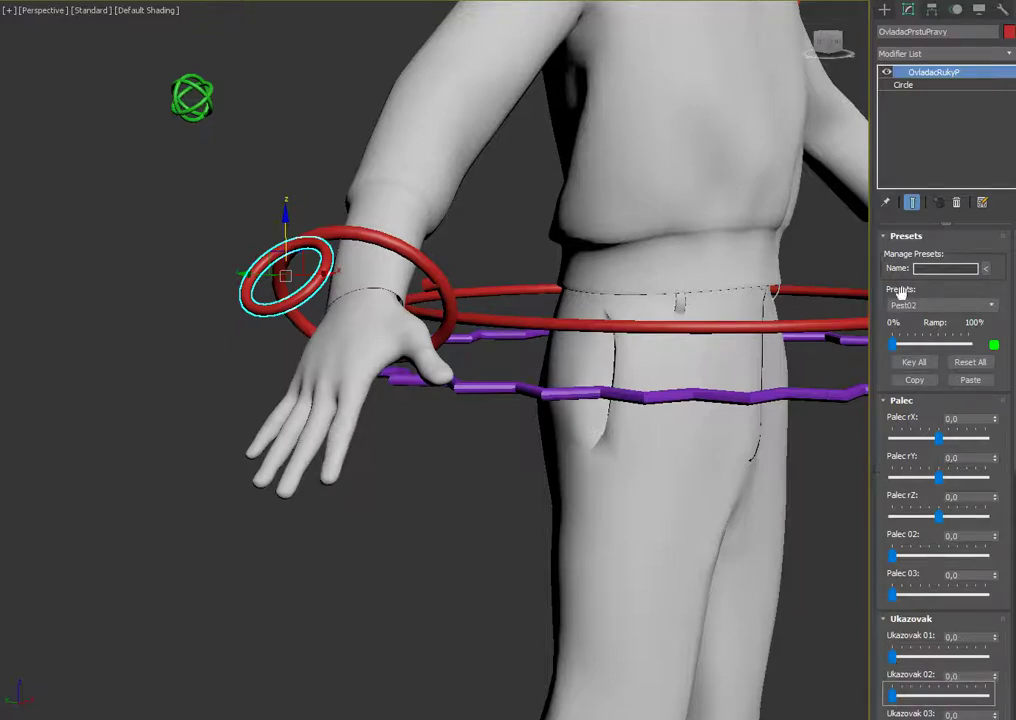
pyautogui.click(888, 402)
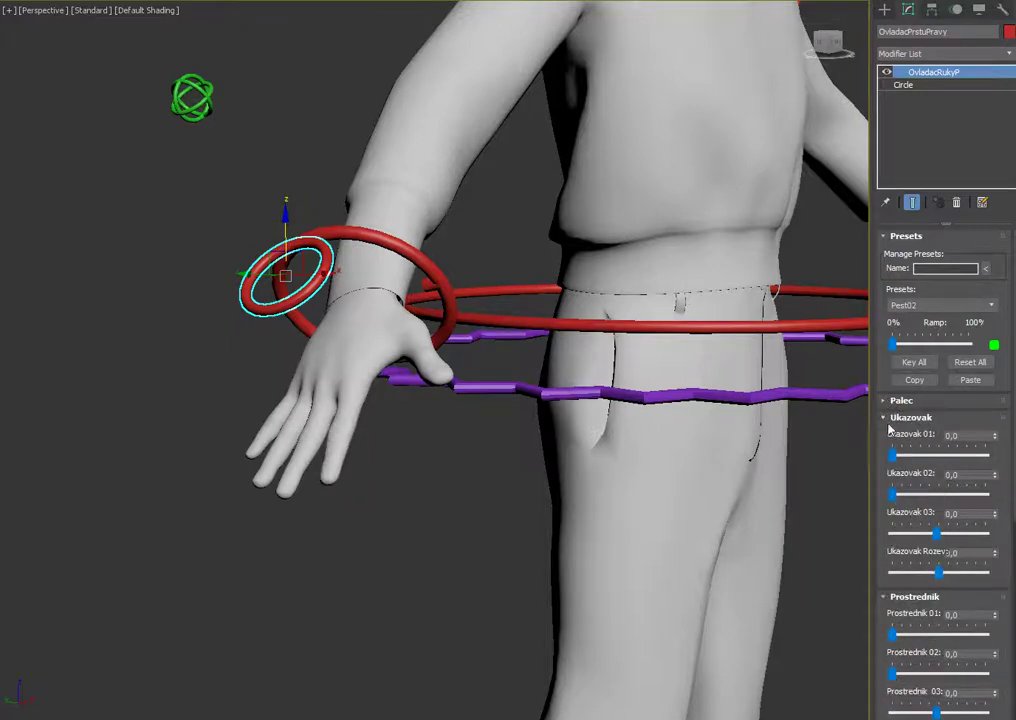
pyautogui.click(889, 421)
pyautogui.click(891, 436)
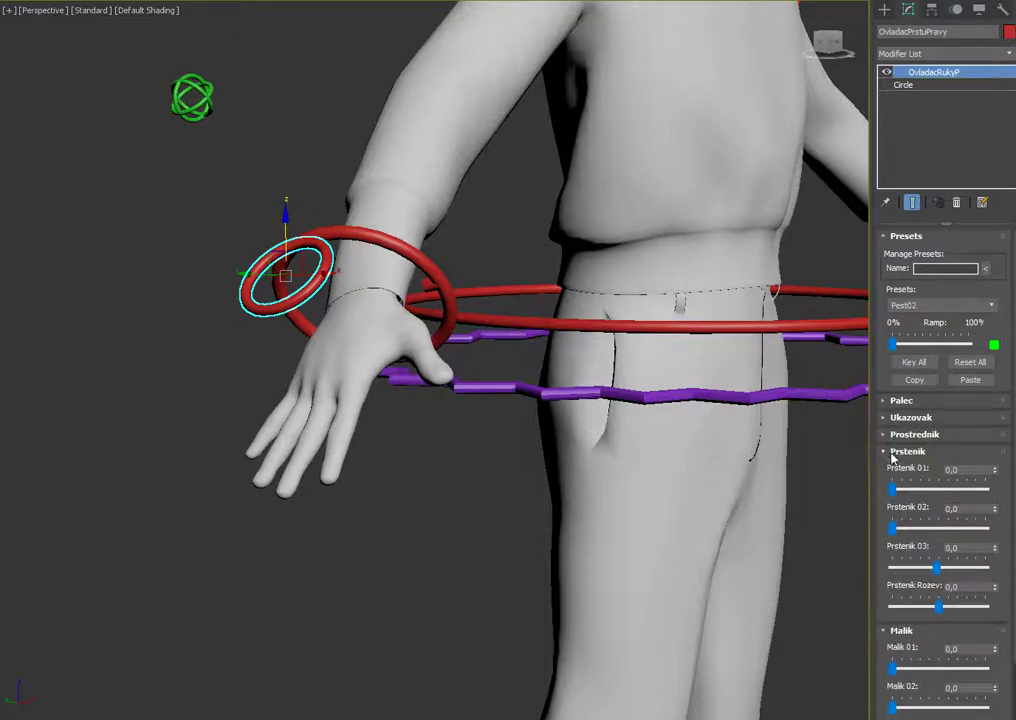
pyautogui.click(894, 455)
# Test the Malik 01 and Dlan sliders and restore them with Reset All, then ramp the Pest02 preset back to 0% and deselect the controller.
pyautogui.moveTo(893, 507); pyautogui.dragTo(927, 511)
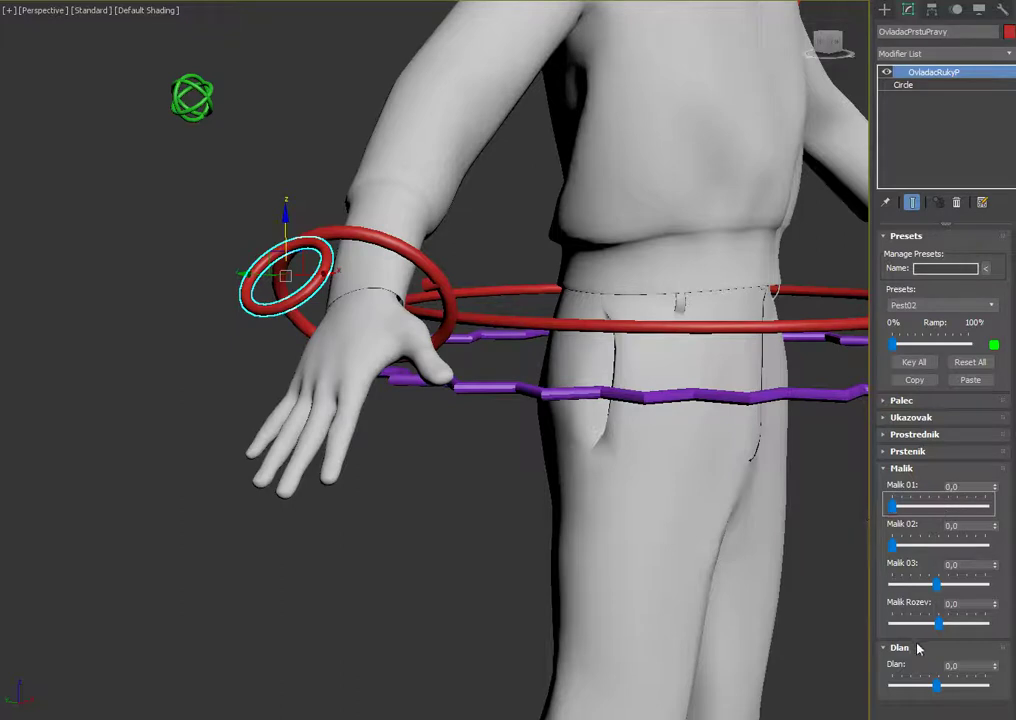
pyautogui.moveTo(947, 687)
pyautogui.mouseDown()
pyautogui.moveTo(934, 684)
pyautogui.moveTo(958, 684)
pyautogui.moveTo(925, 684)
pyautogui.moveTo(944, 680)
pyautogui.mouseUp()
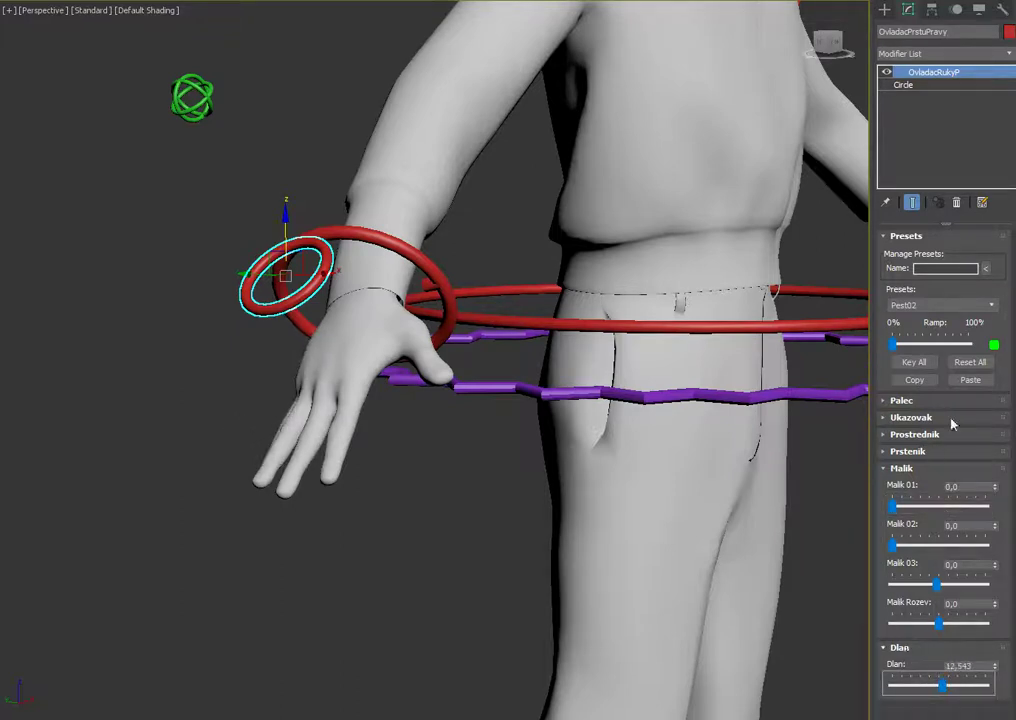
pyautogui.click(981, 364)
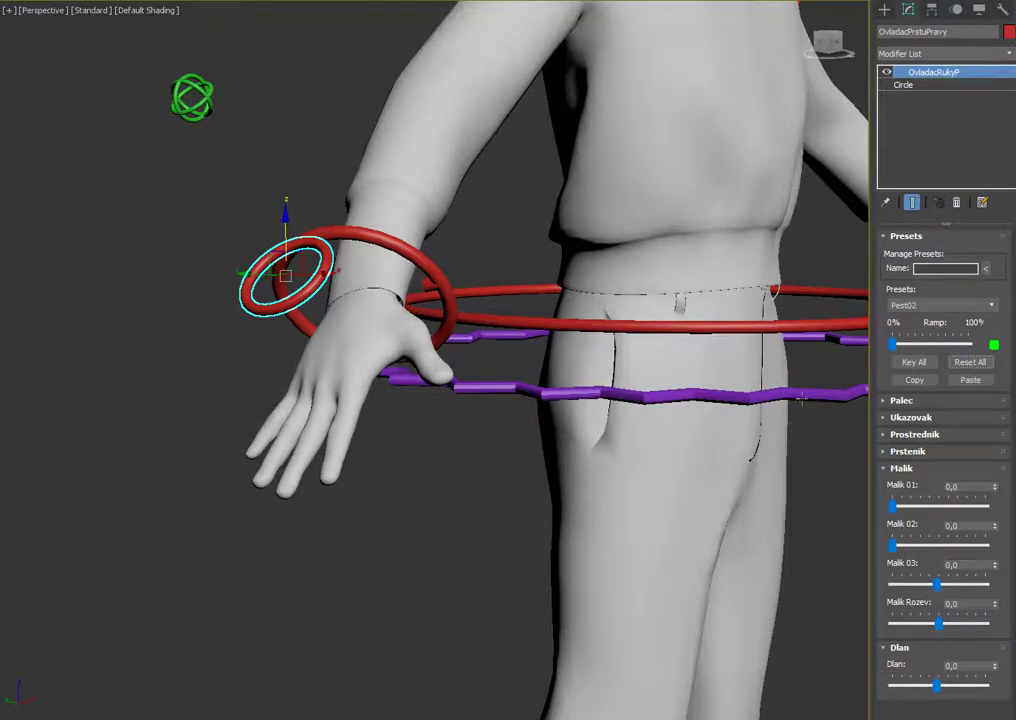
pyautogui.moveTo(898, 347)
pyautogui.mouseDown()
pyautogui.moveTo(965, 345)
pyautogui.moveTo(892, 345)
pyautogui.mouseUp()
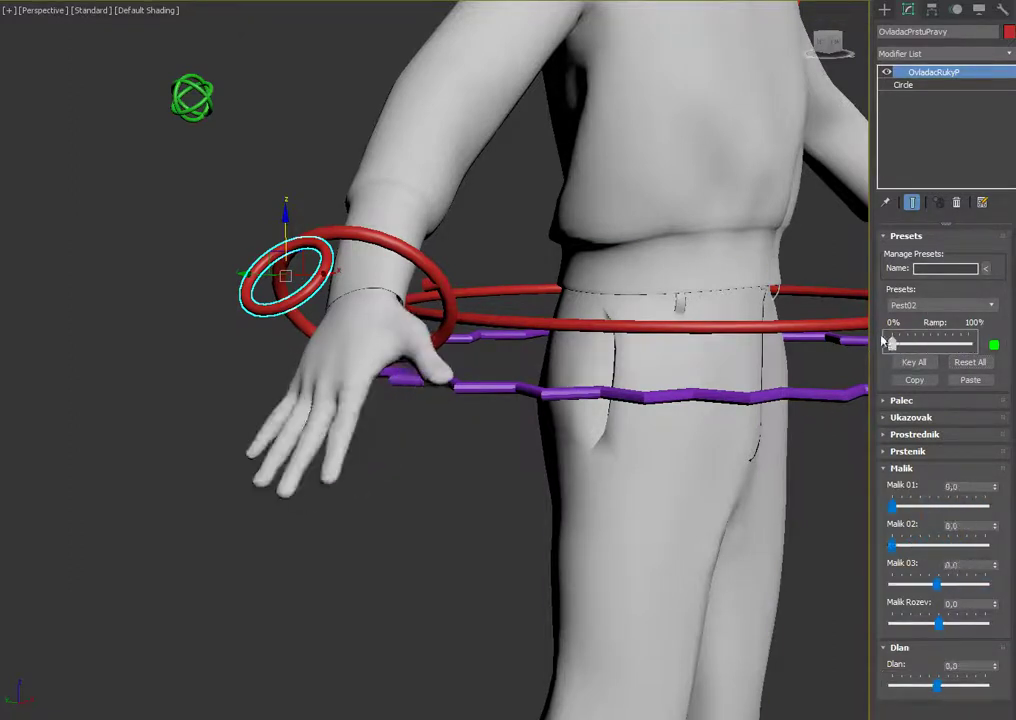
pyautogui.click(442, 478)
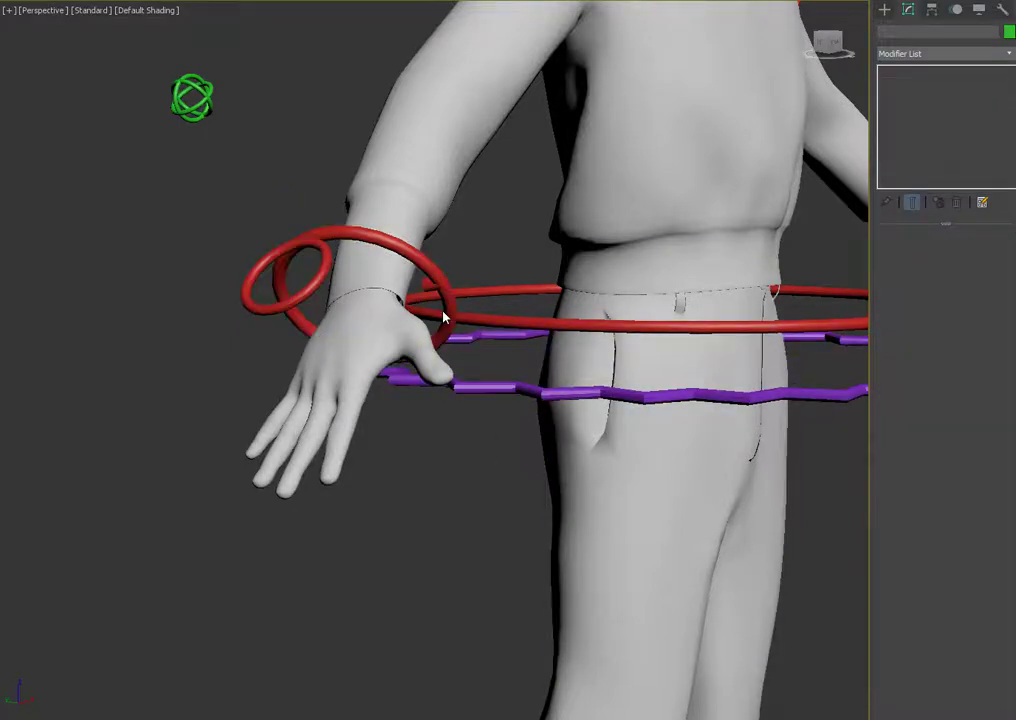
# Move the right wrist ring controller toward the body to bend the arm, and lower the green right elbow controller.
pyautogui.click(452, 340)
pyautogui.moveTo(452, 340); pyautogui.dragTo(477, 456, button='middle')
pyautogui.scroll(-5, 477, 456)
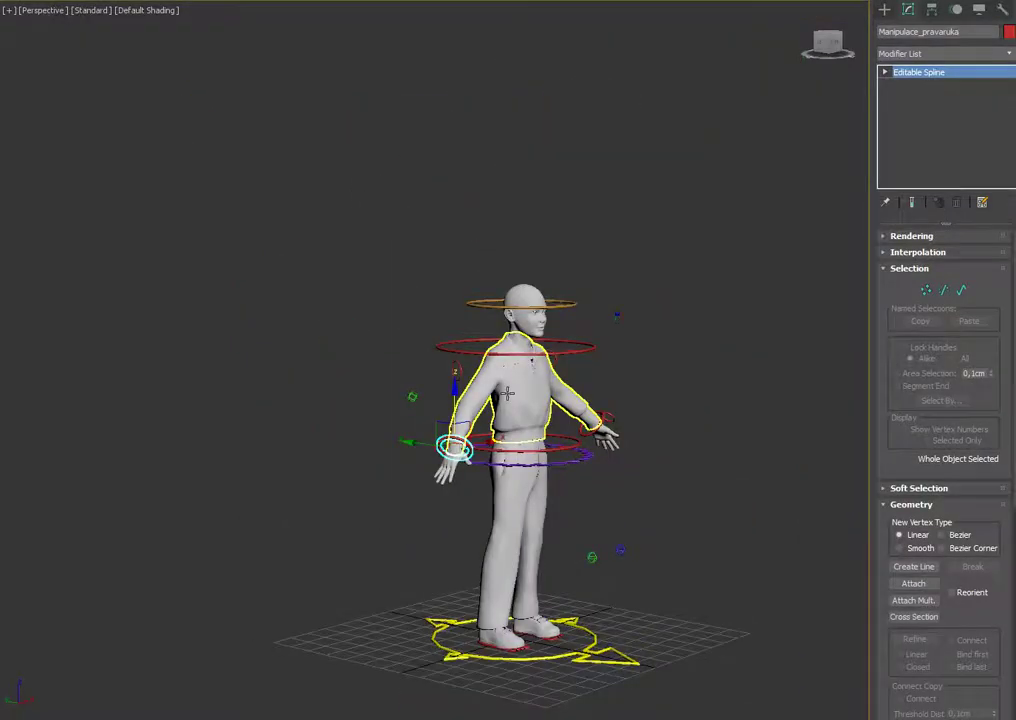
pyautogui.scroll(8, 407, 505)
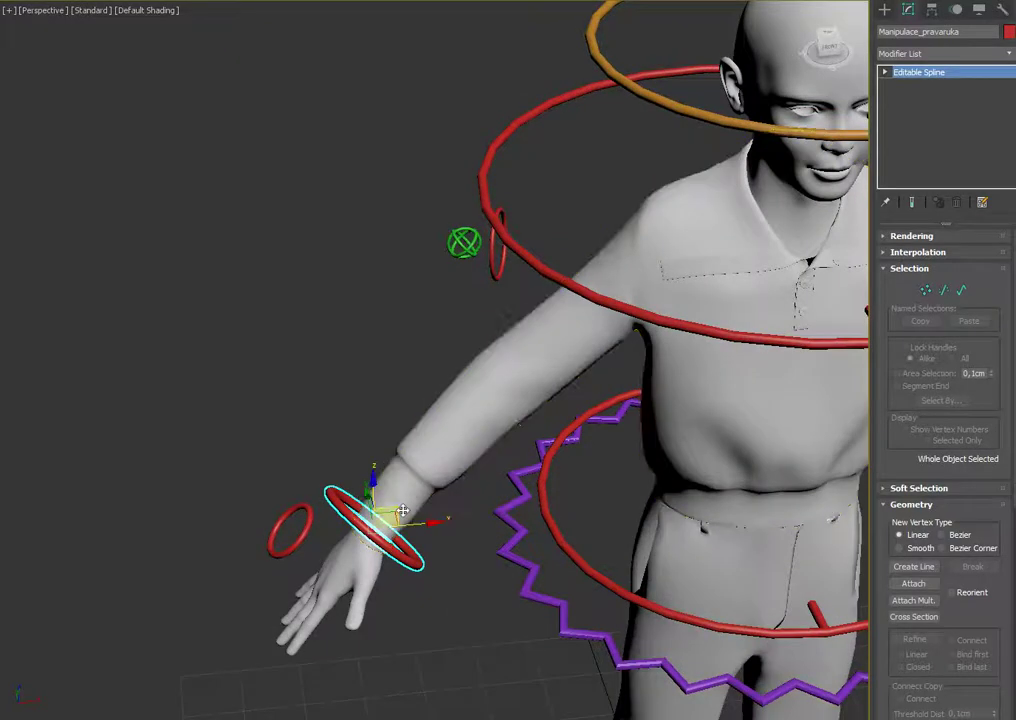
pyautogui.moveTo(405, 508); pyautogui.dragTo(451, 497)
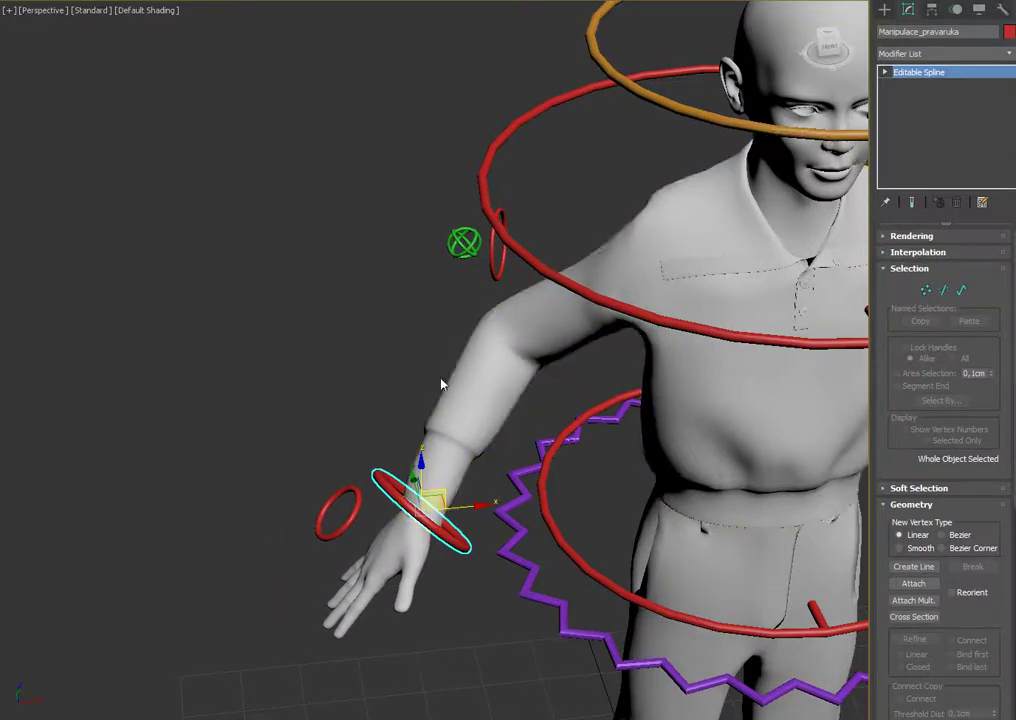
pyautogui.click(461, 240)
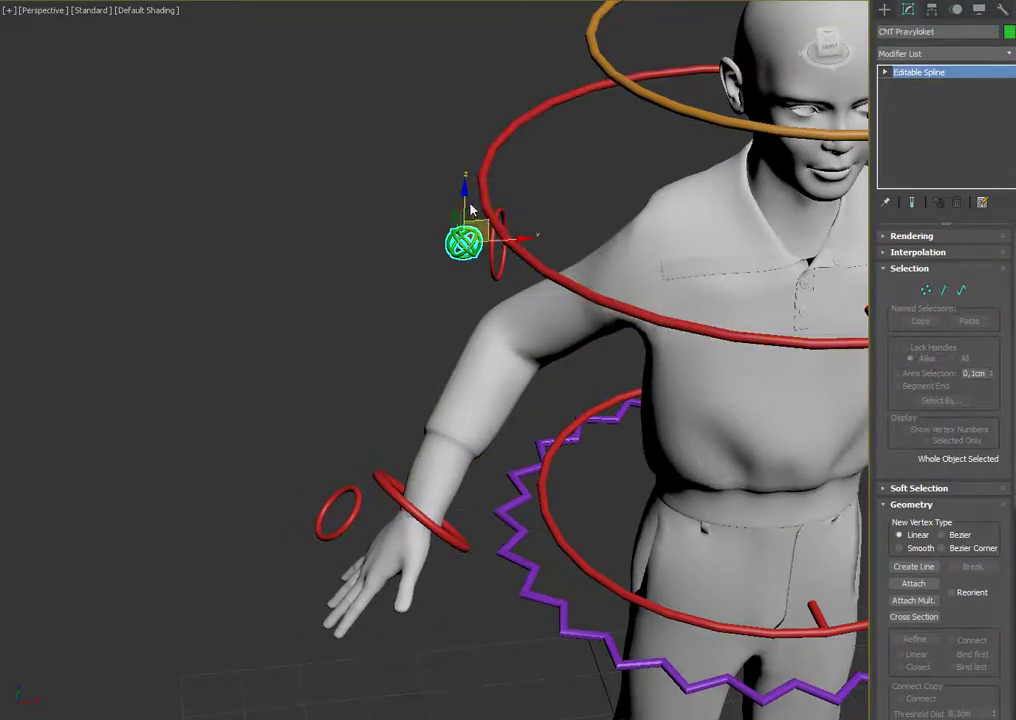
pyautogui.moveTo(466, 202); pyautogui.dragTo(464, 283)
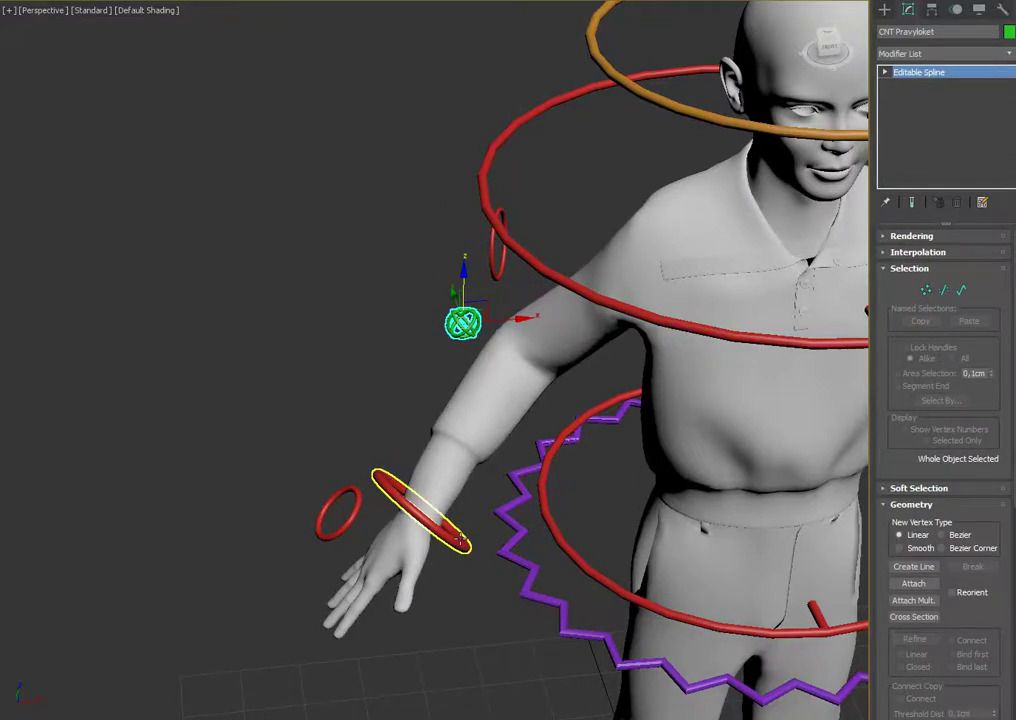
# Reset the right wrist ring and the green right elbow controller with Transform To Zero, and clear the selection.
pyautogui.click(461, 538)
pyautogui.rightClick(455, 530)
pyautogui.click(420, 506)
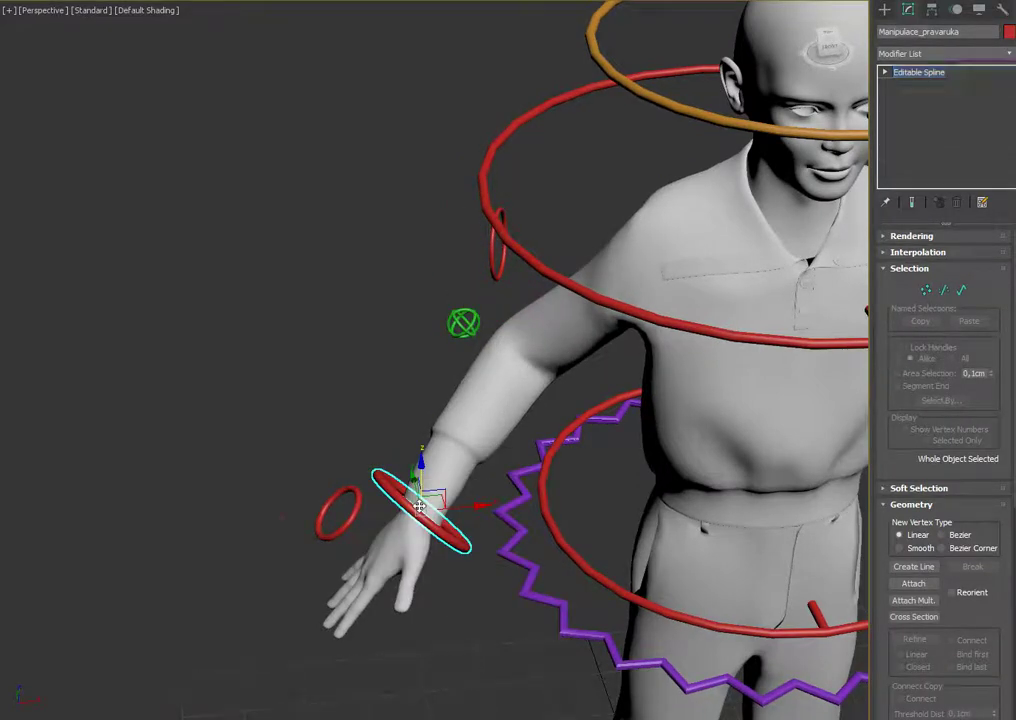
pyautogui.click(462, 322)
pyautogui.rightClick(459, 318)
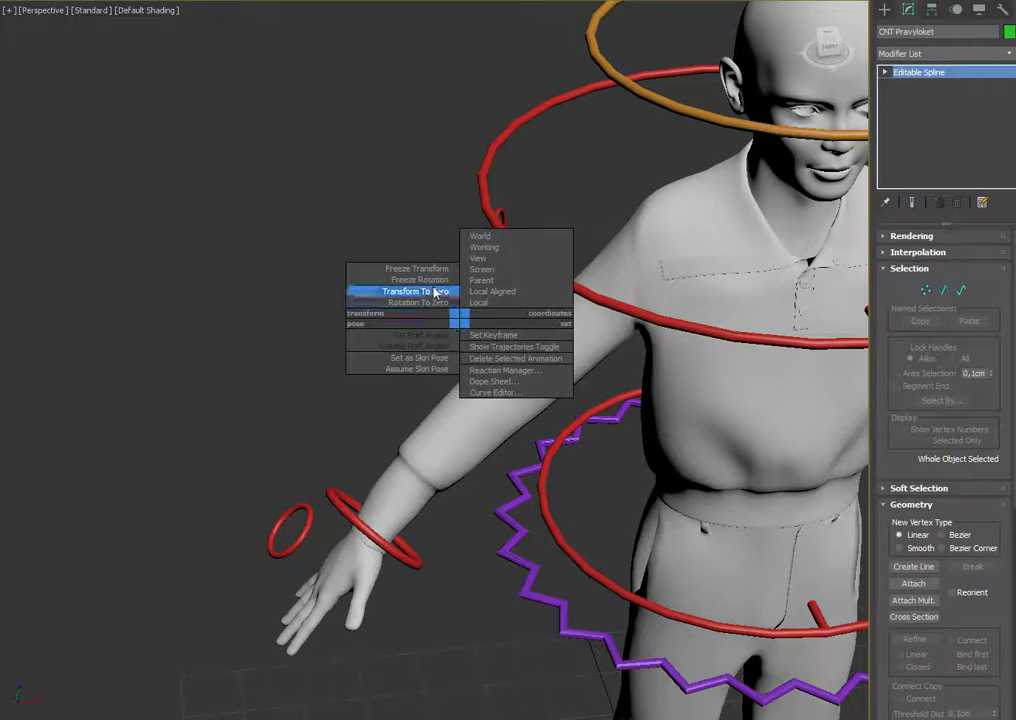
pyautogui.click(434, 293)
pyautogui.scroll(-3, 442, 318)
pyautogui.keyDown('alt'); pyautogui.moveTo(442, 318); pyautogui.dragTo(515, 426, button='middle'); pyautogui.keyUp('alt')
pyautogui.click(383, 414)
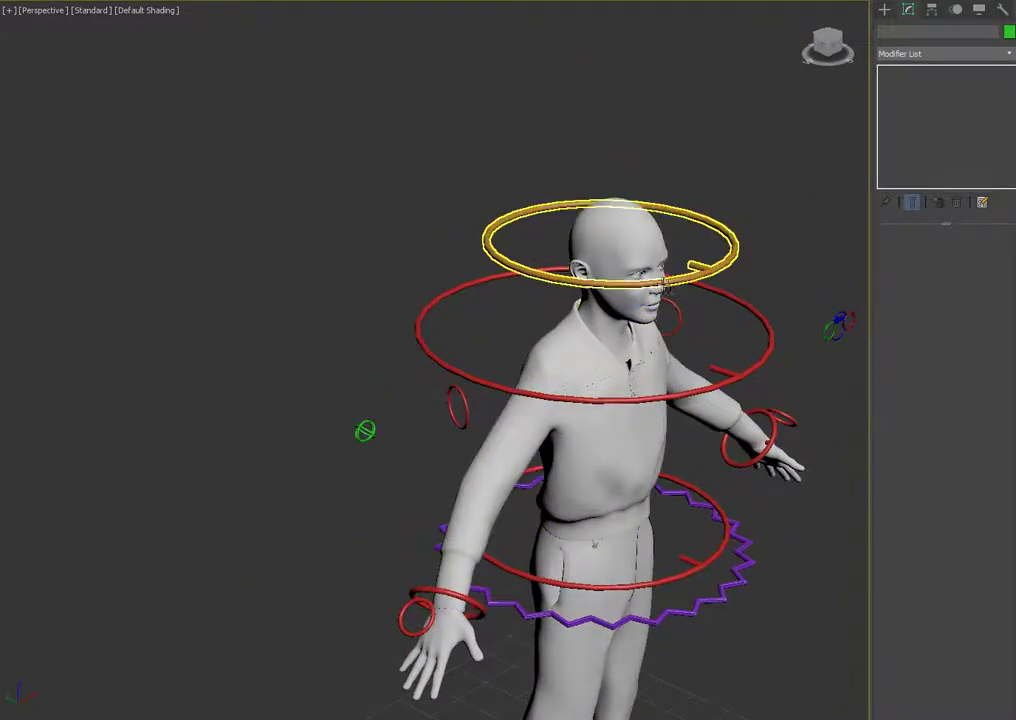
# Rotate the orange head ring controller to tilt the head, return it to its default pose and deselect it.
pyautogui.click(528, 222)
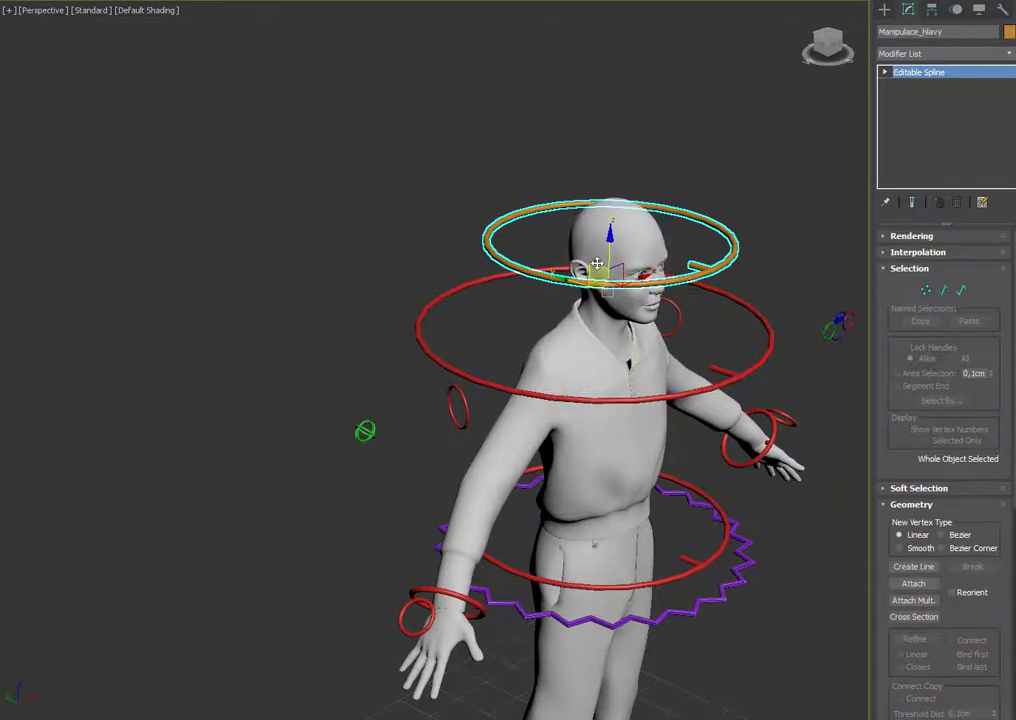
pyautogui.press('e')
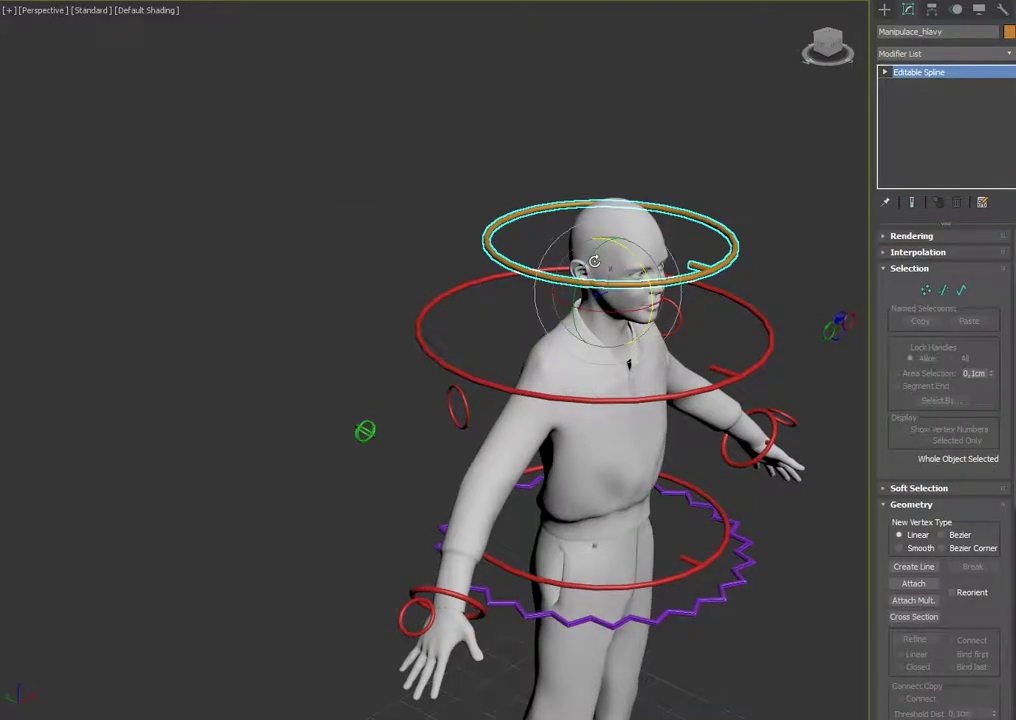
pyautogui.moveTo(637, 254)
pyautogui.mouseDown()
pyautogui.moveTo(650, 250)
pyautogui.moveTo(620, 255)
pyautogui.mouseUp()
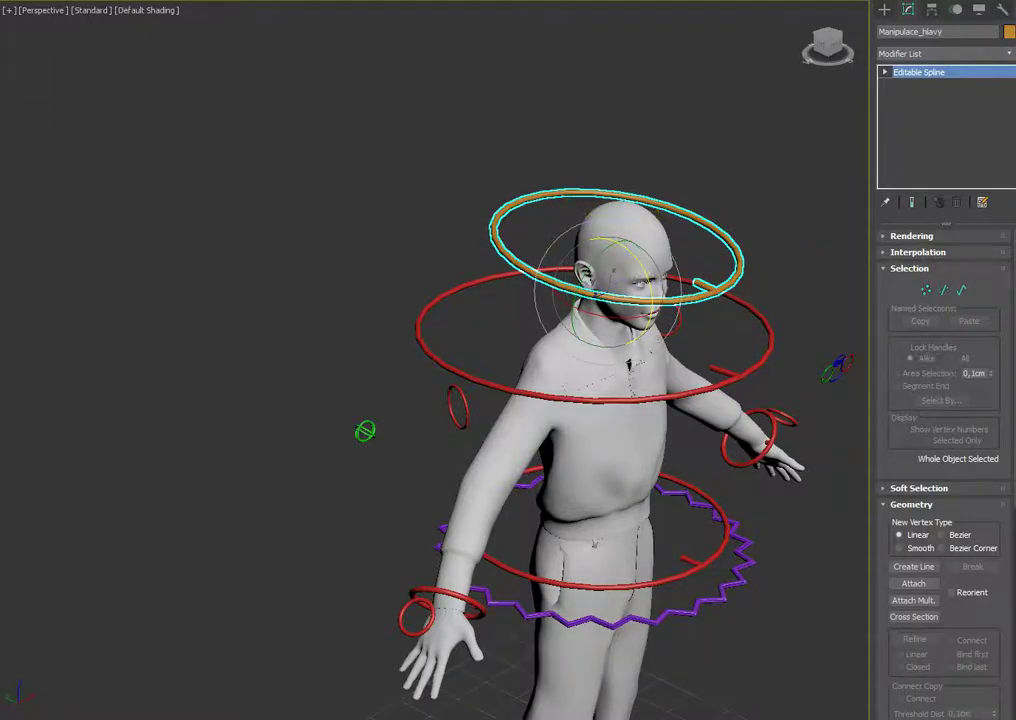
pyautogui.scroll(-2, 401, 336)
pyautogui.click(374, 340)
pyautogui.scroll(-4, 372, 363)
pyautogui.scroll(3, 372, 363)
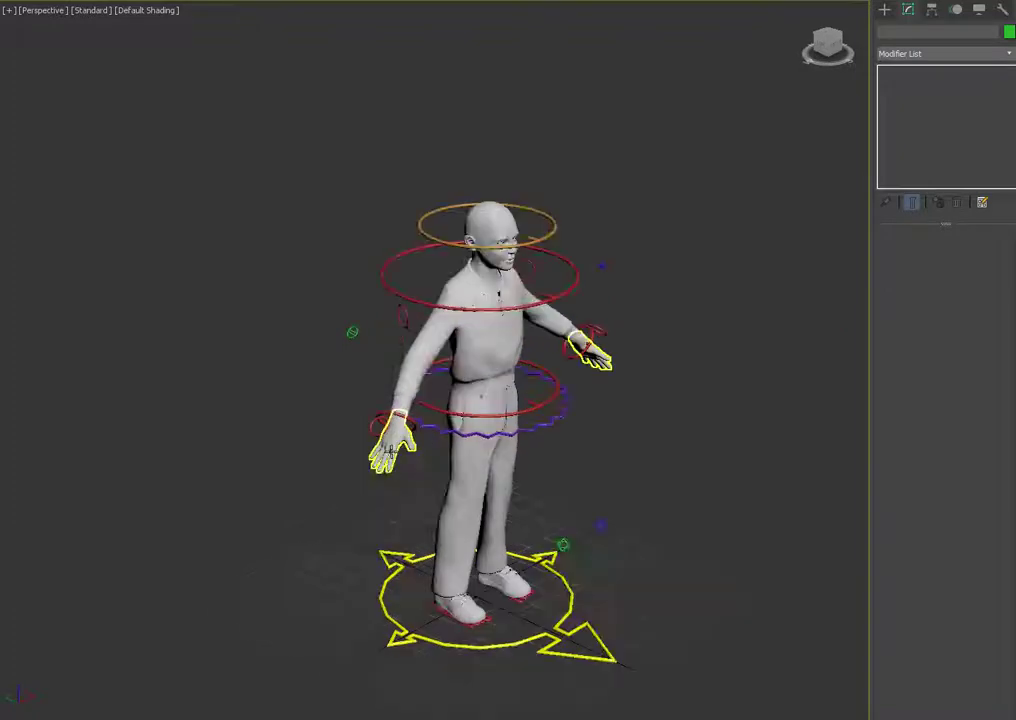
pyautogui.press('g')
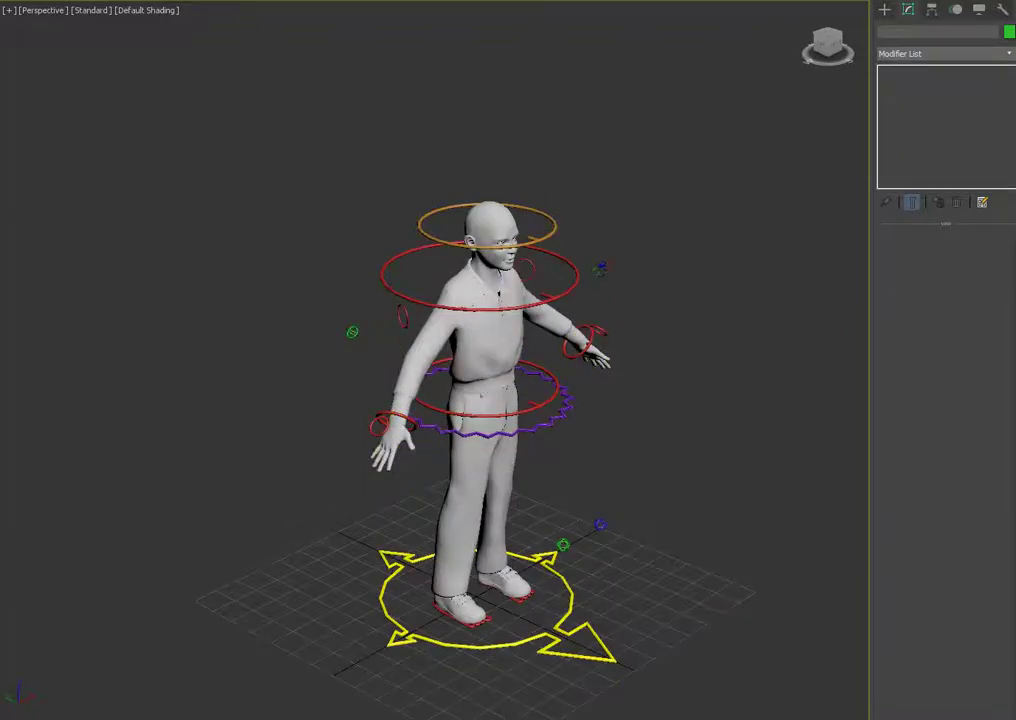